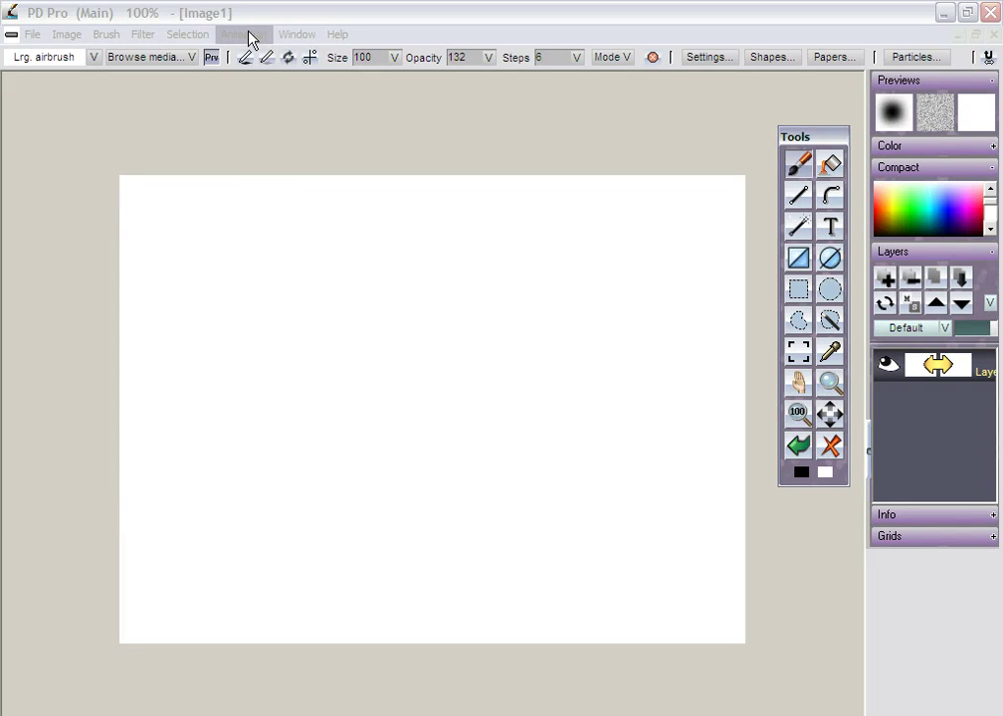
Open the Exposure sheet from the Animation menu and glance at its Camera options
click(248, 36)
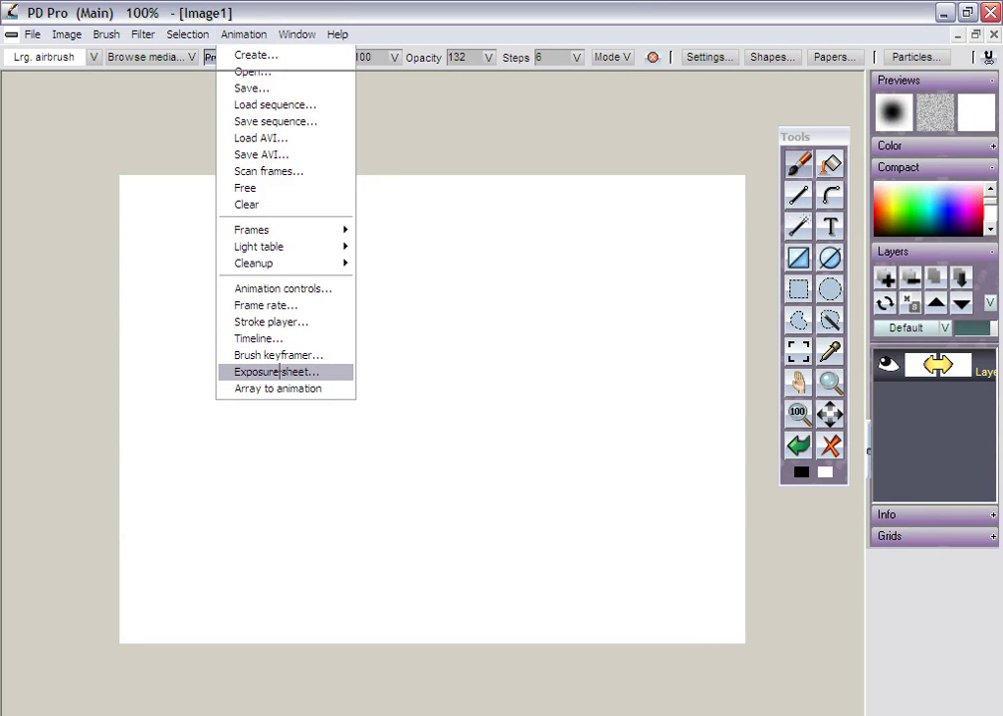
click(280, 374)
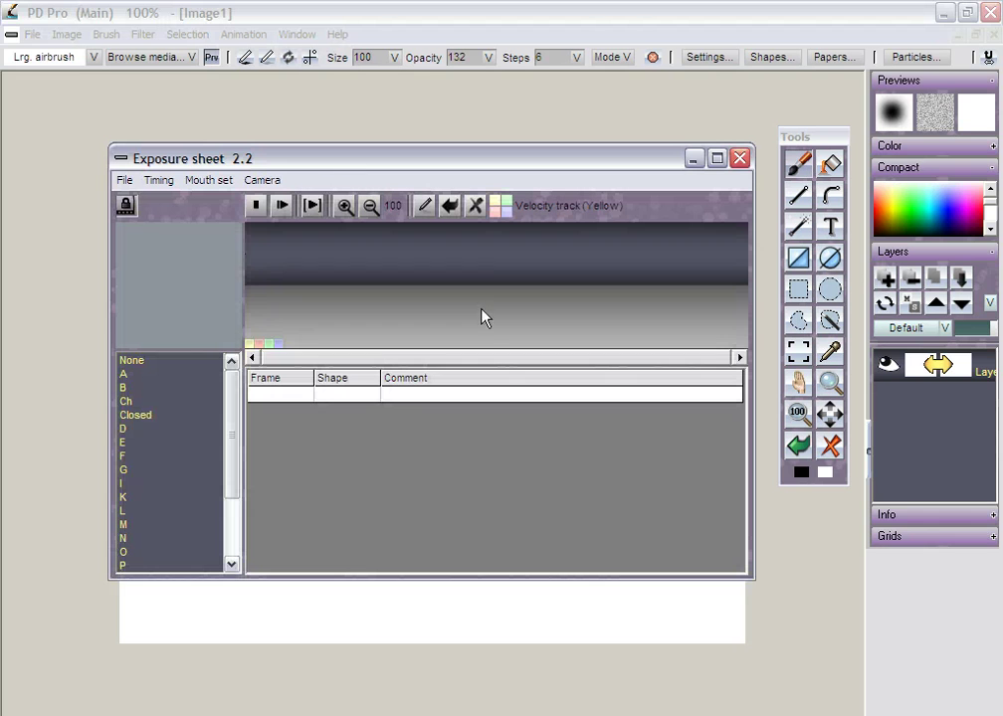
click(265, 180)
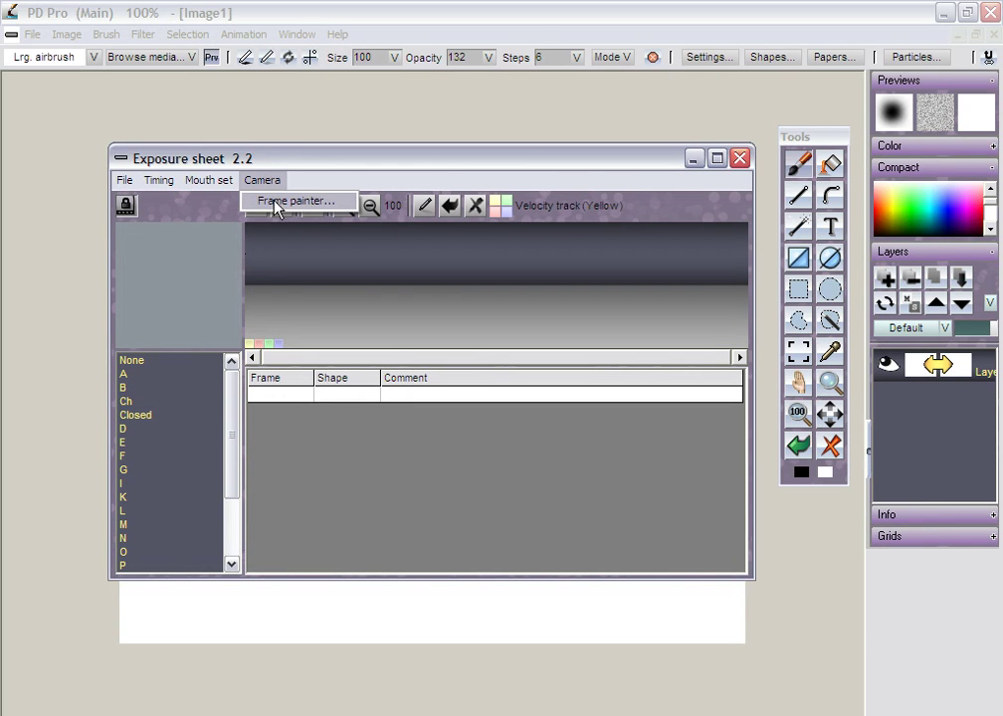
click(331, 123)
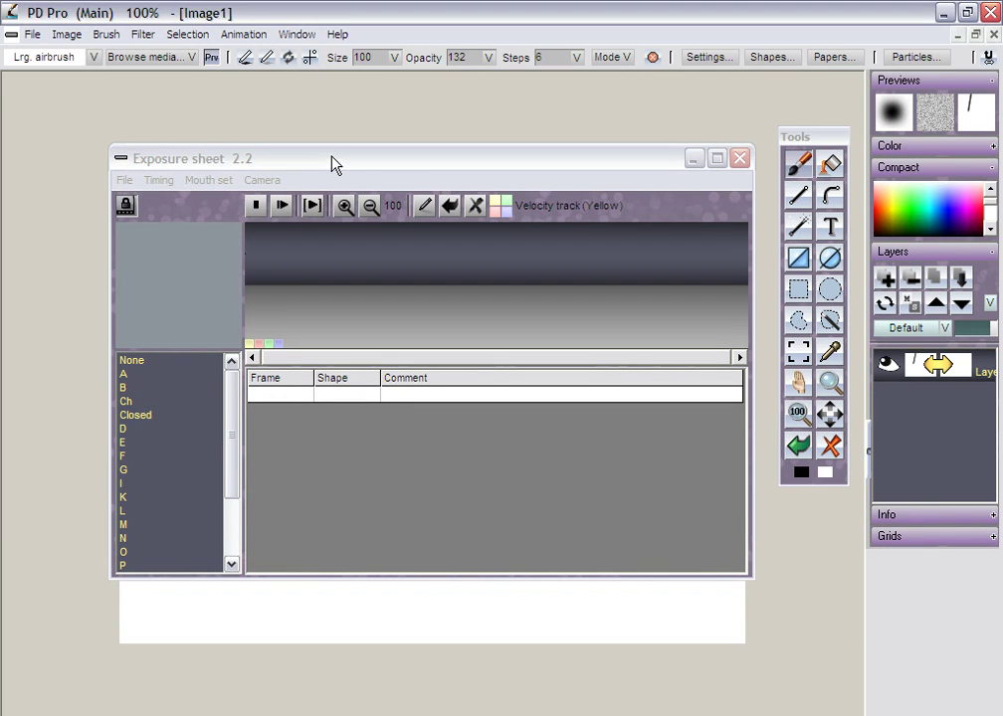
click(253, 34)
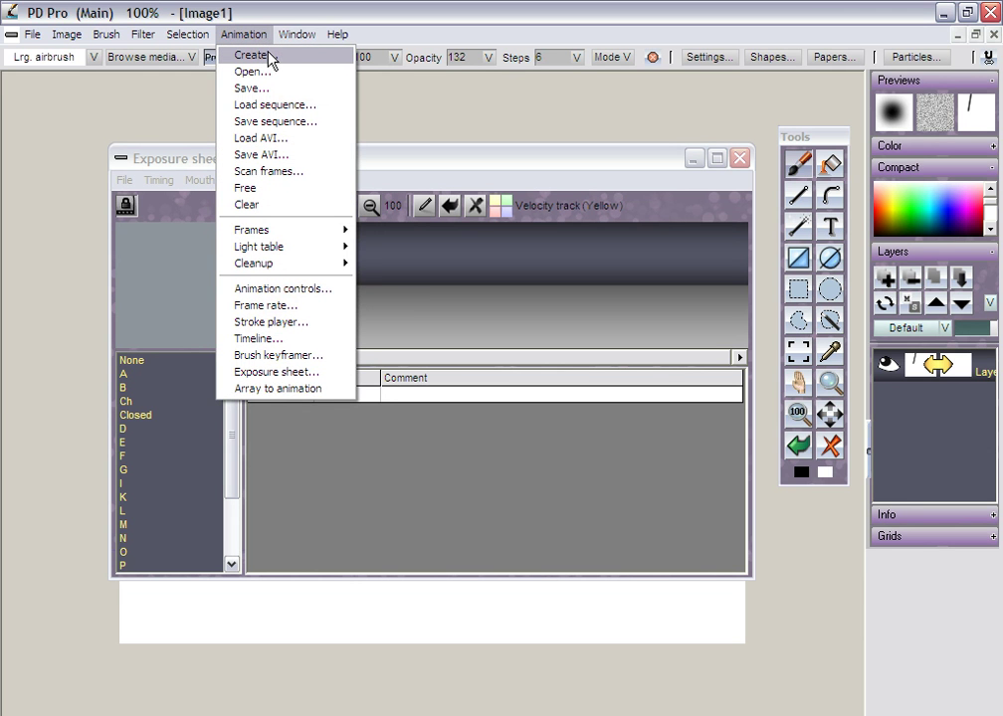
Load the Cowboy_Anim2.dwa animation
click(266, 80)
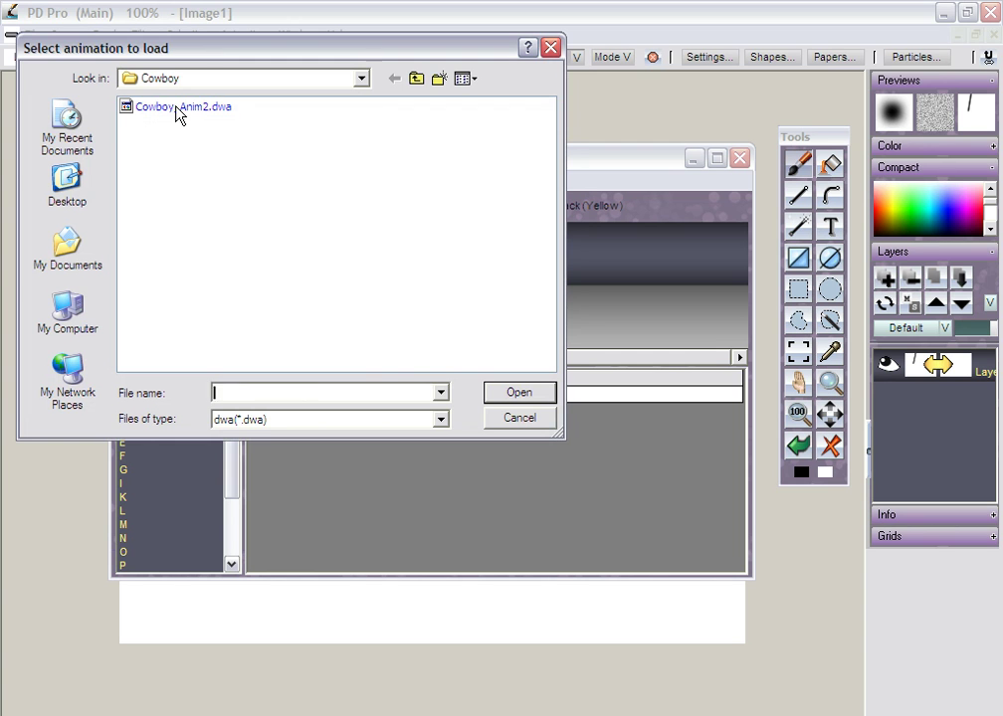
click(177, 107)
click(520, 393)
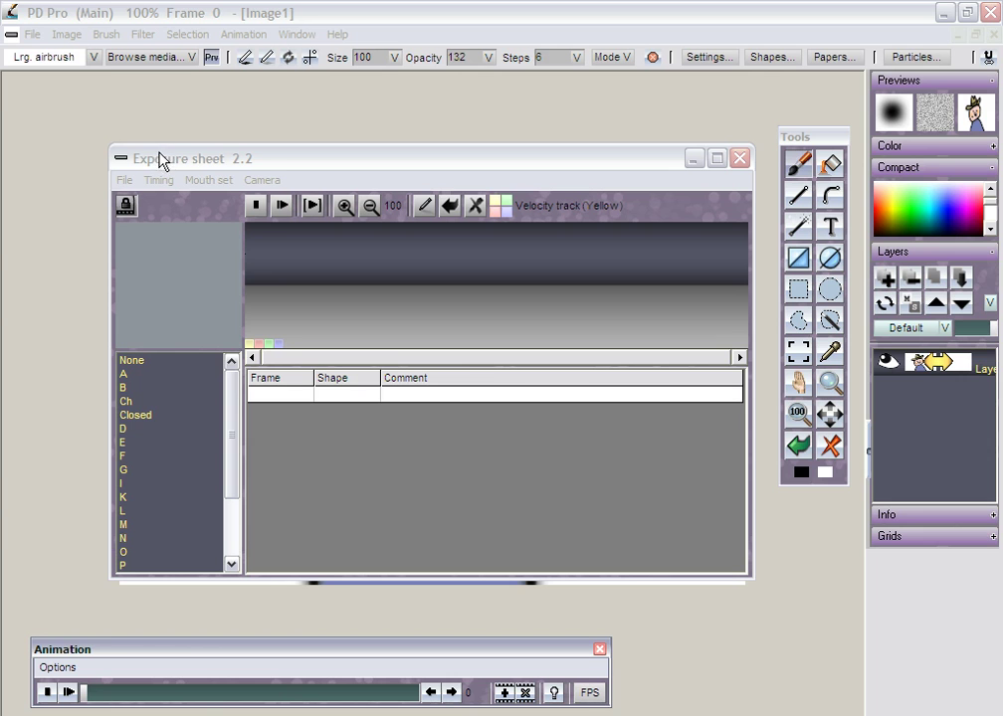
Move the Exposure sheet to the right and pan the canvas to reveal the cowboy
drag(202, 162, 750, 214)
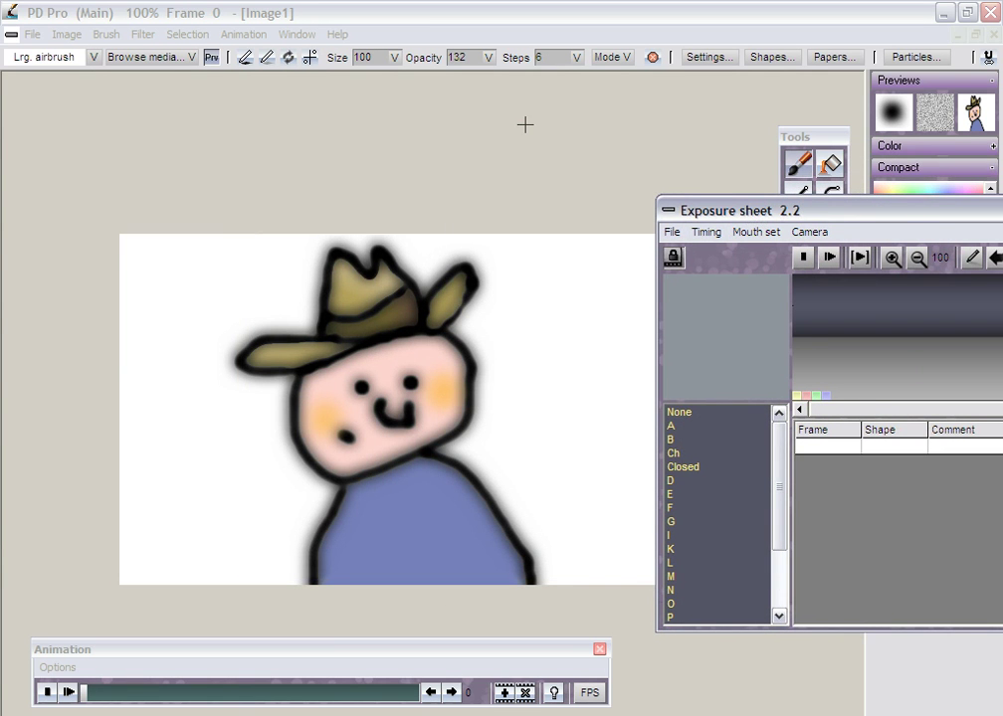
click(486, 199)
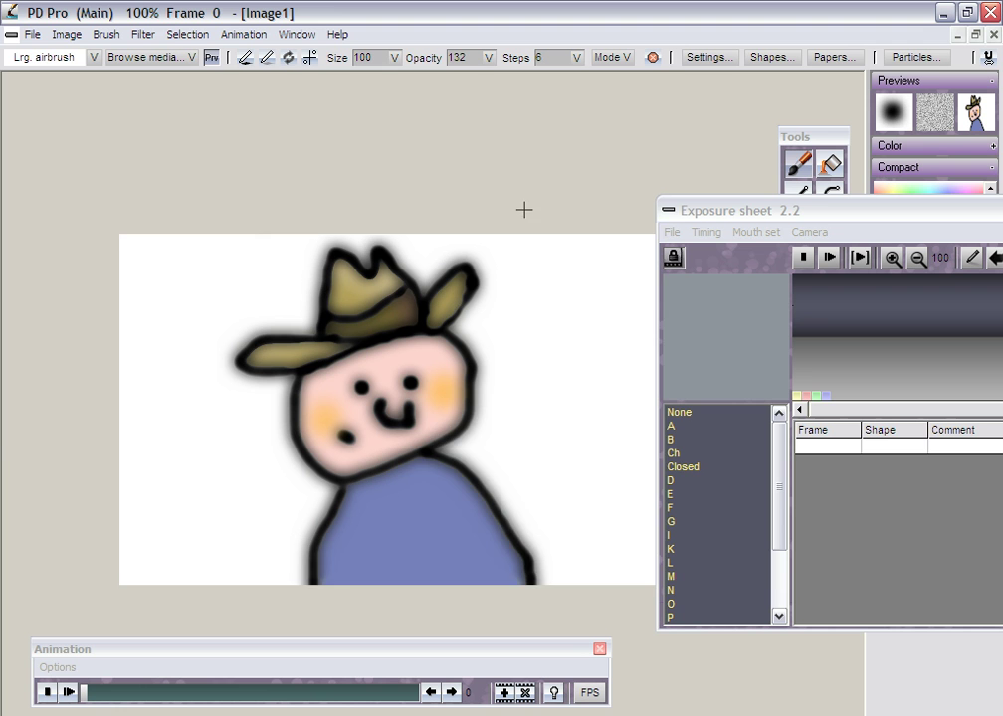
drag(523, 210, 424, 161)
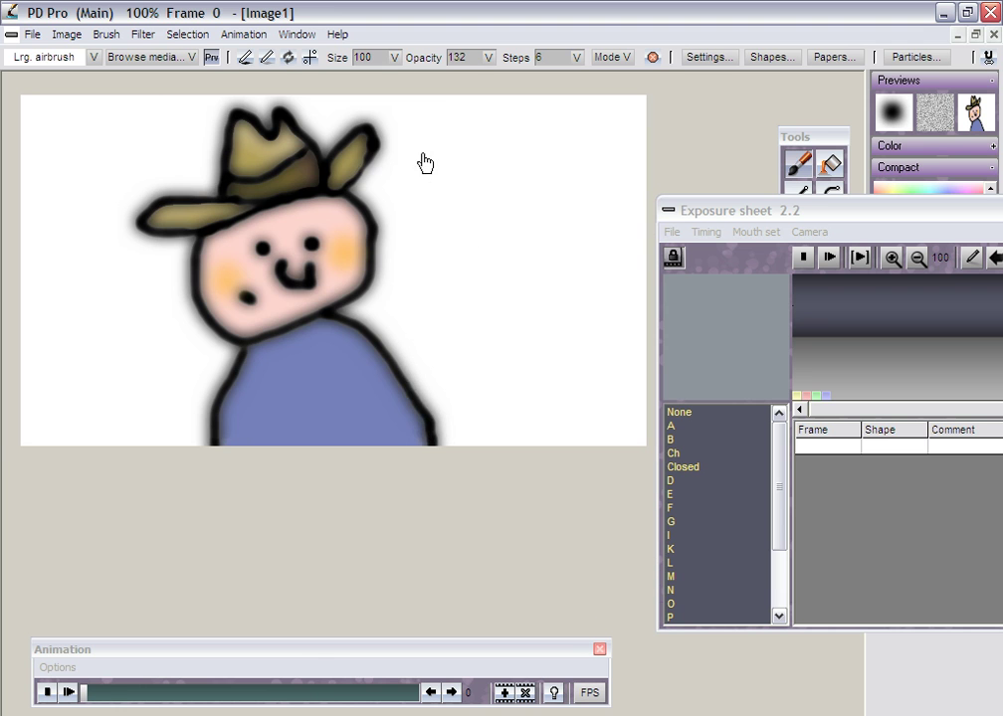
Switch the Animation panel to Filmstrip mode and raise it higher on screen
click(99, 697)
click(56, 668)
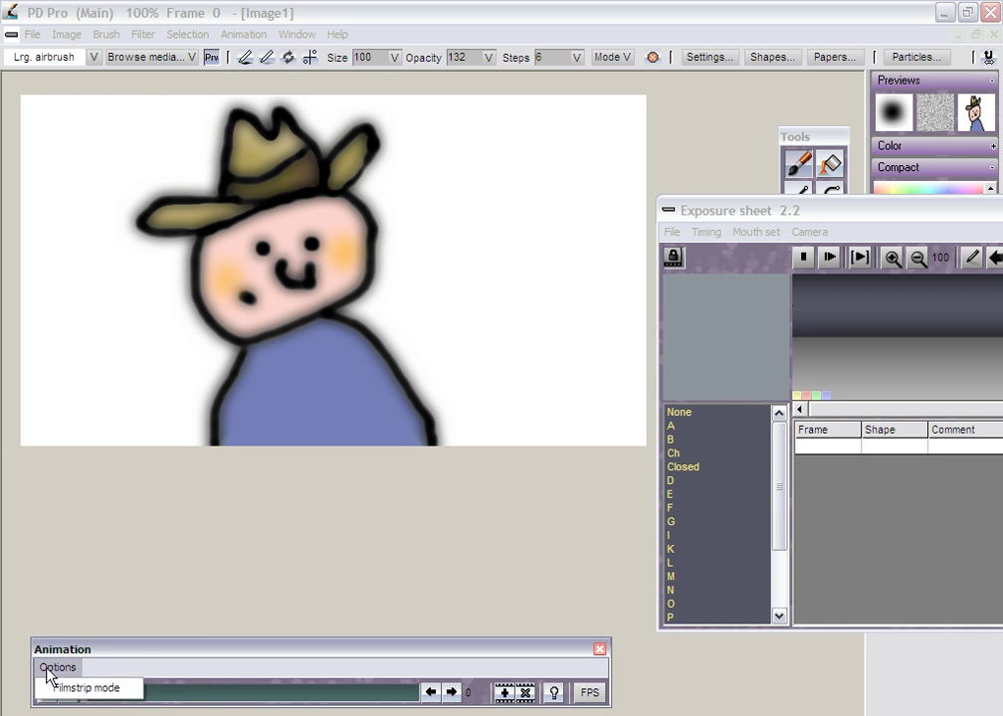
click(79, 691)
drag(100, 652, 97, 546)
Preview cowboy frames 1, 2 and 3, return to frame 0, then scrub the timeline
click(112, 595)
click(185, 590)
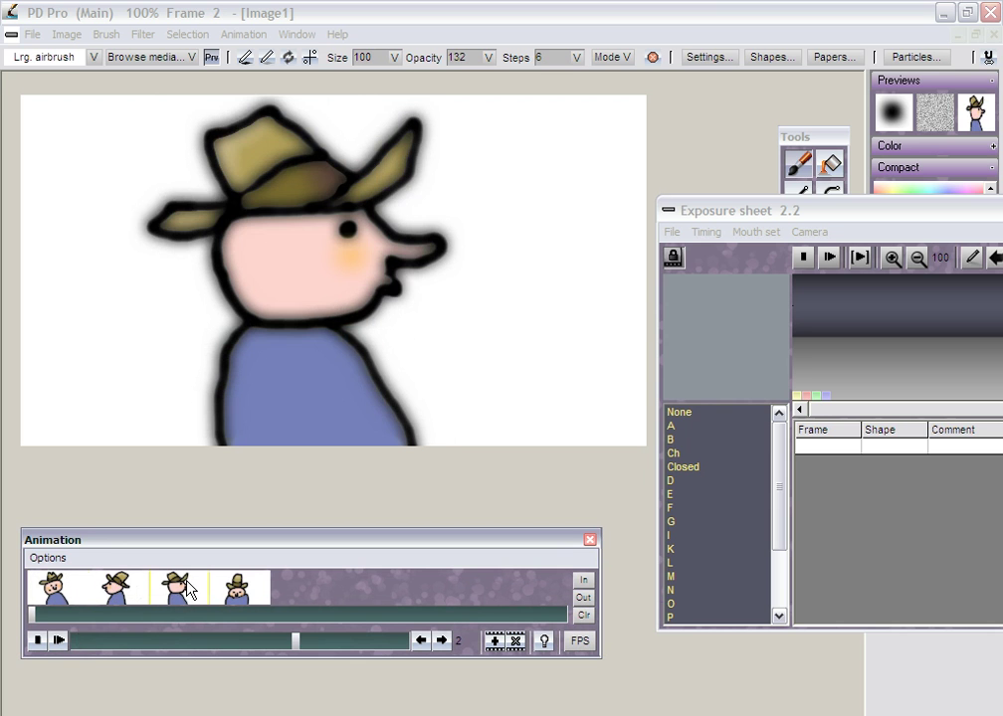
click(253, 591)
click(53, 591)
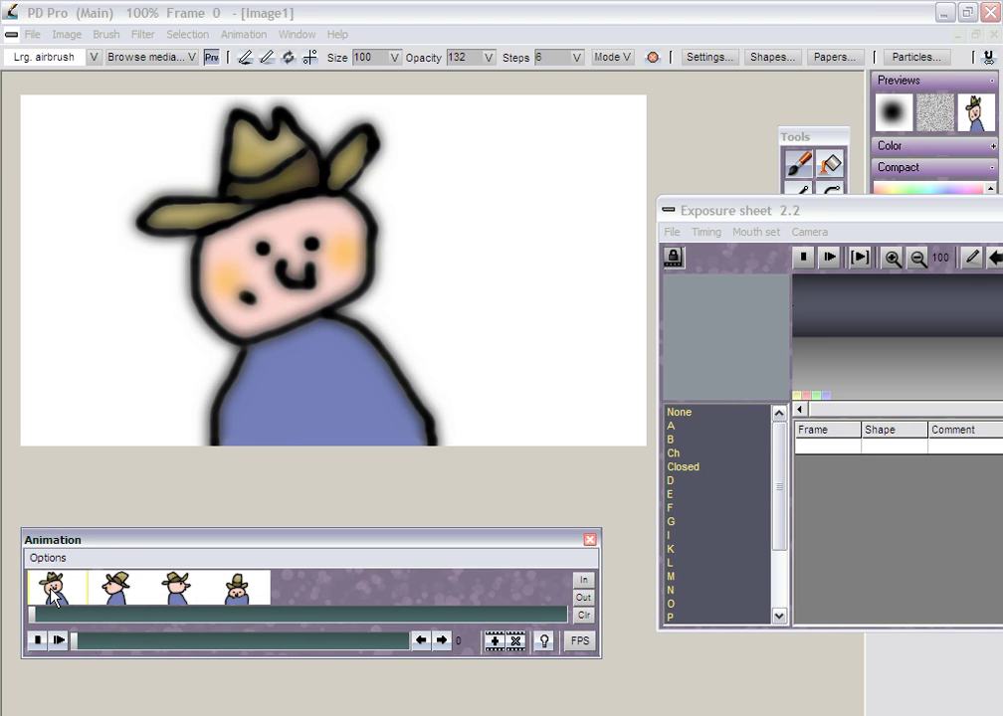
drag(84, 646, 119, 649)
Bring the Exposure sheet to the front and move it to the right
click(247, 34)
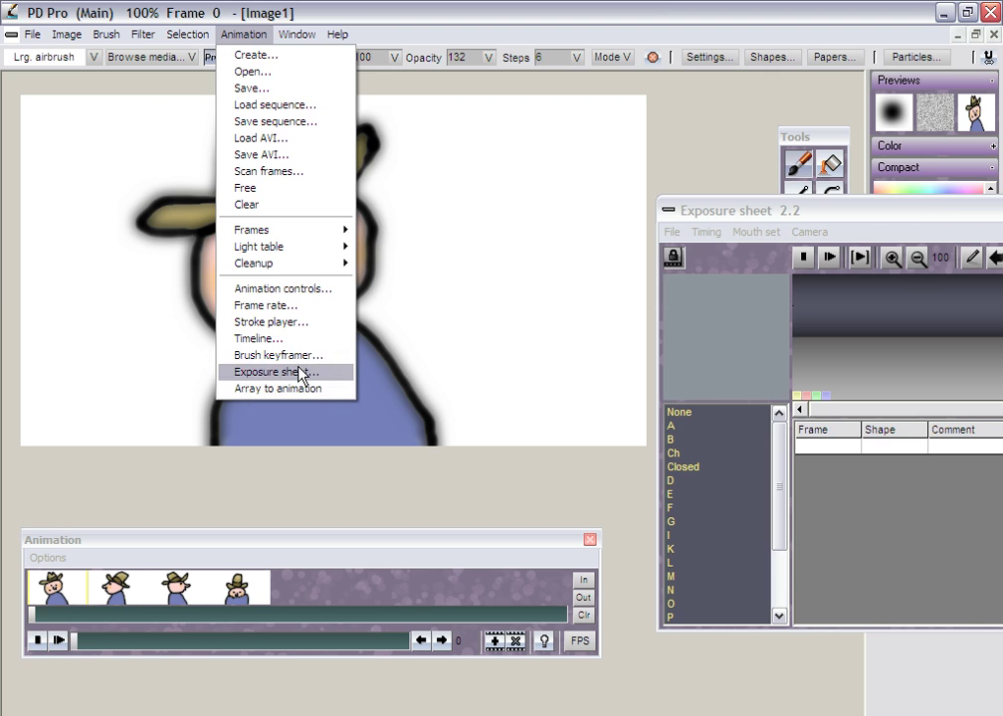
drag(925, 213, 587, 171)
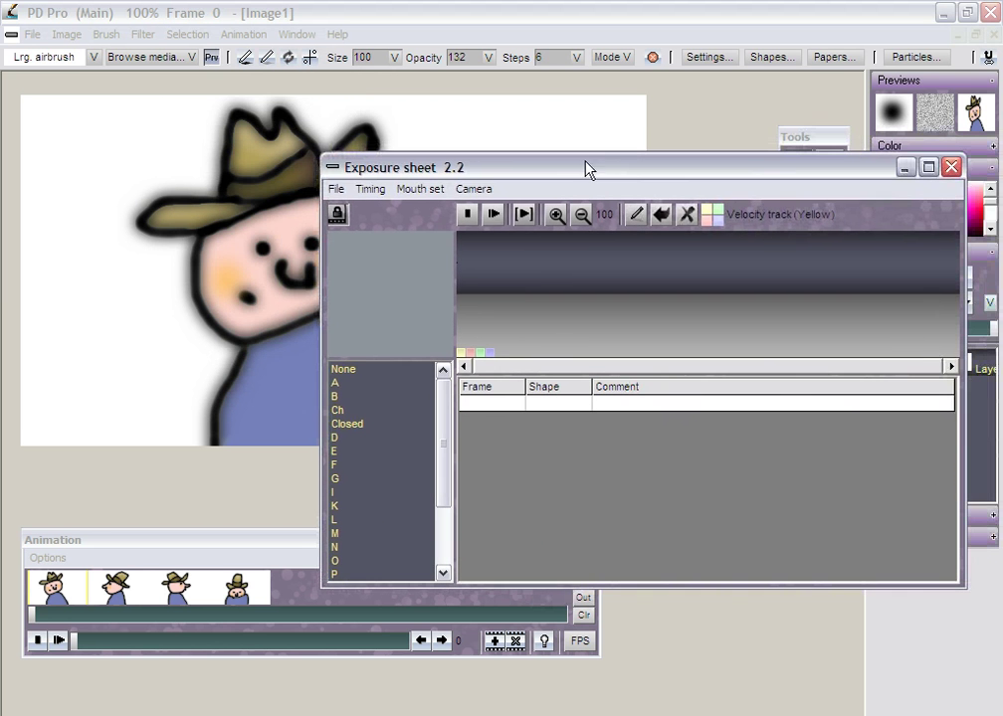
click(475, 189)
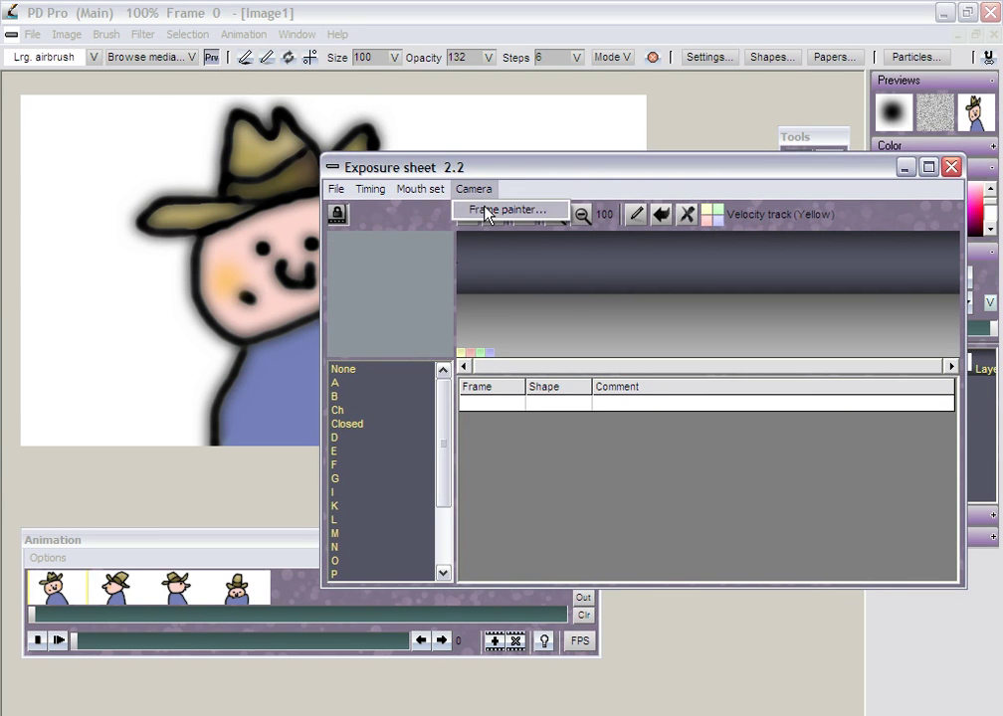
drag(420, 174, 796, 187)
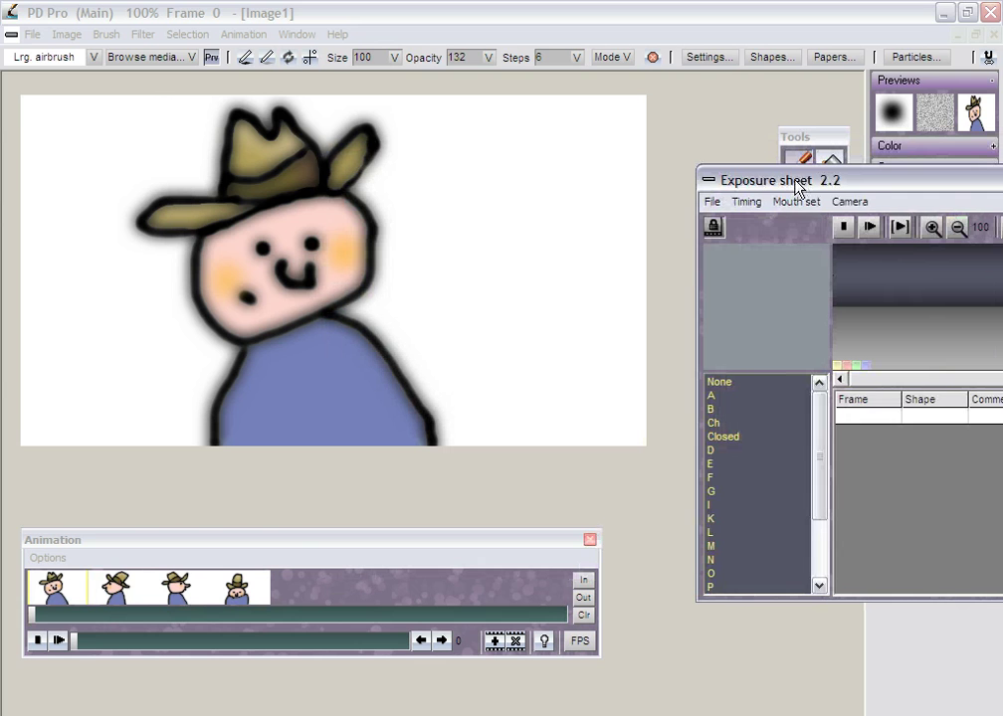
Open Frame painter and change Number of frames on new anim from 30 to 66
click(851, 203)
click(853, 225)
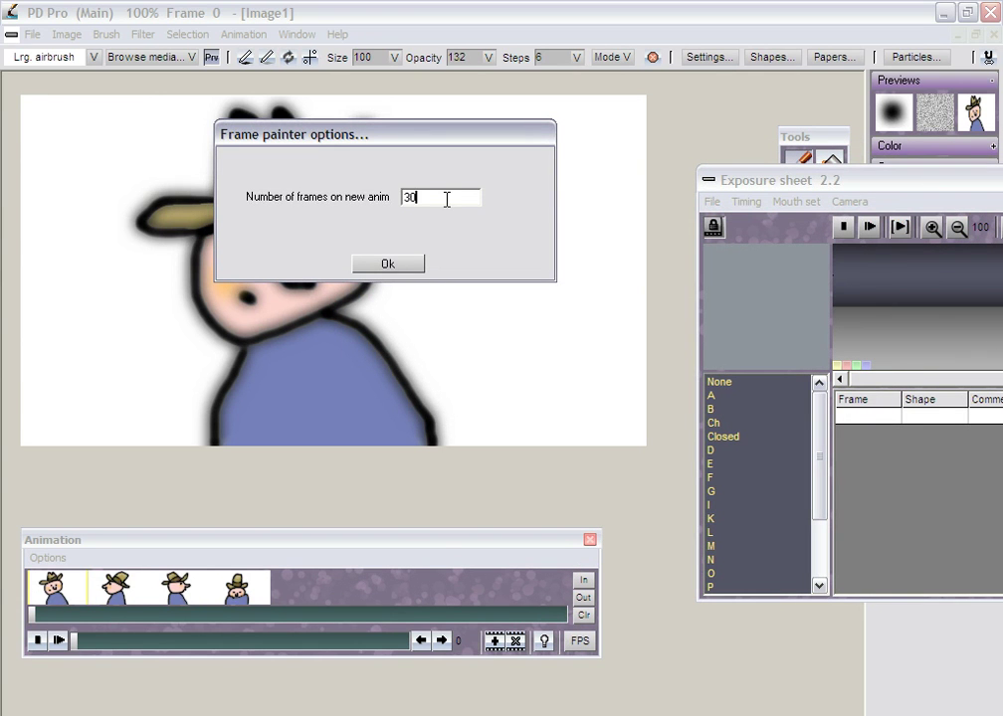
double_click(445, 200)
text(66)
click(392, 263)
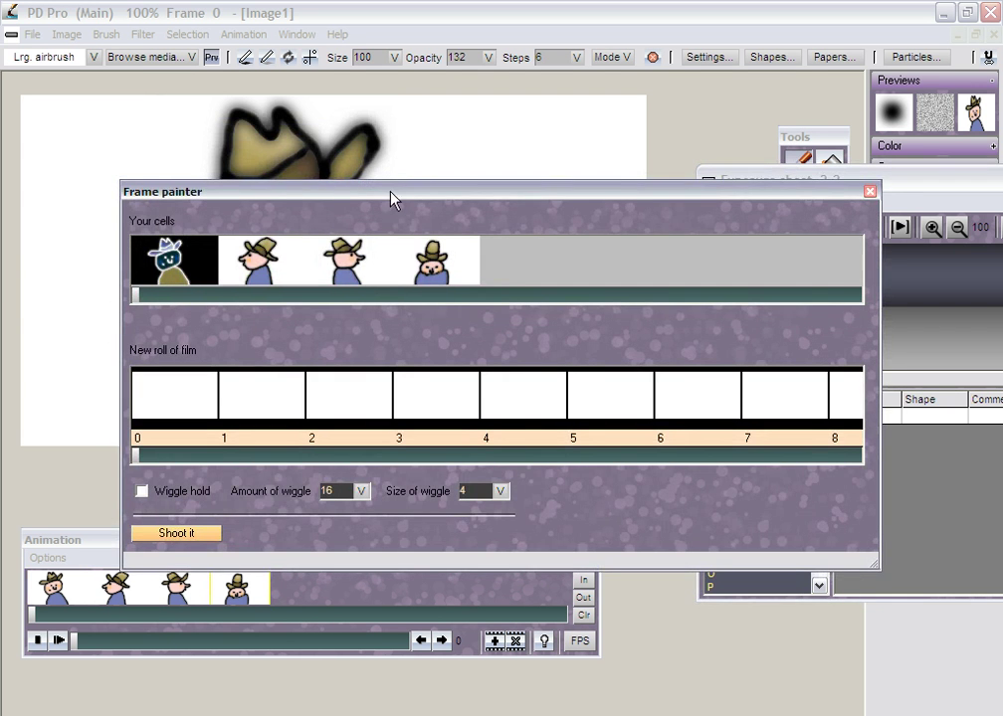
Fill film frames 0–6 with the front-facing cowboy cell
drag(391, 199, 333, 102)
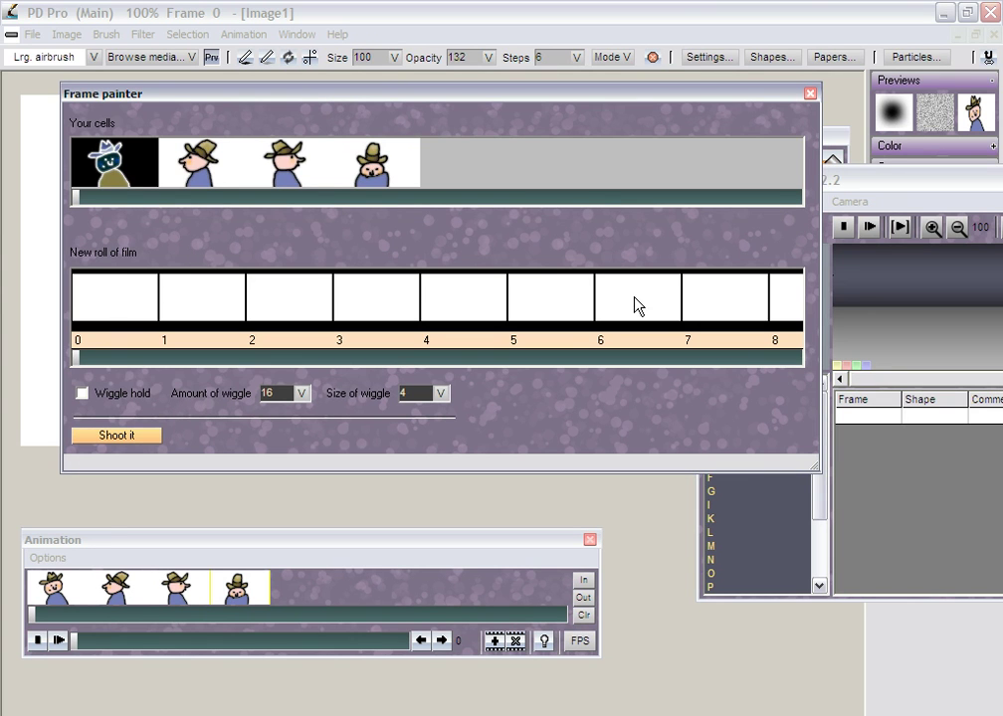
click(204, 164)
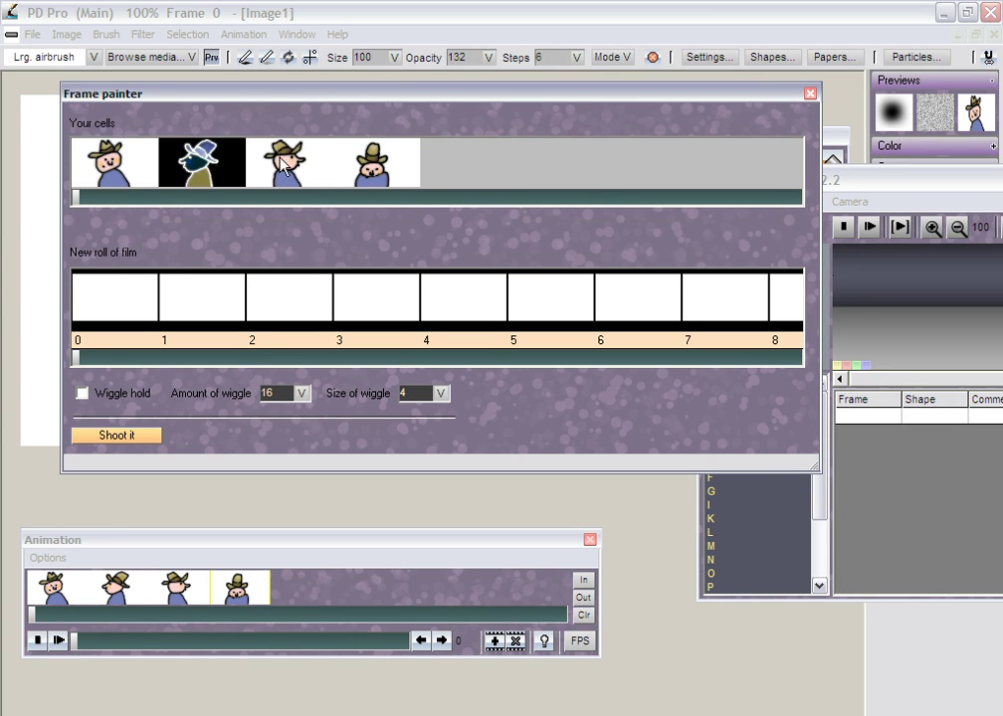
click(283, 162)
click(379, 159)
click(110, 163)
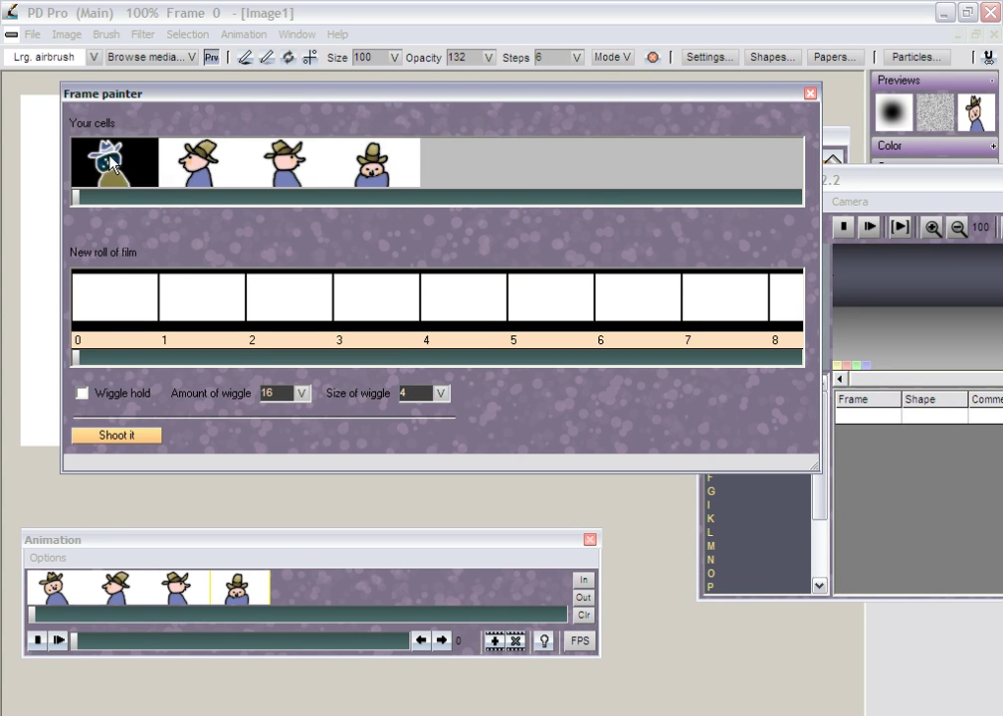
mouse_move(136, 307)
mouse_down()
mouse_move(368, 283)
mouse_move(686, 298)
mouse_up()
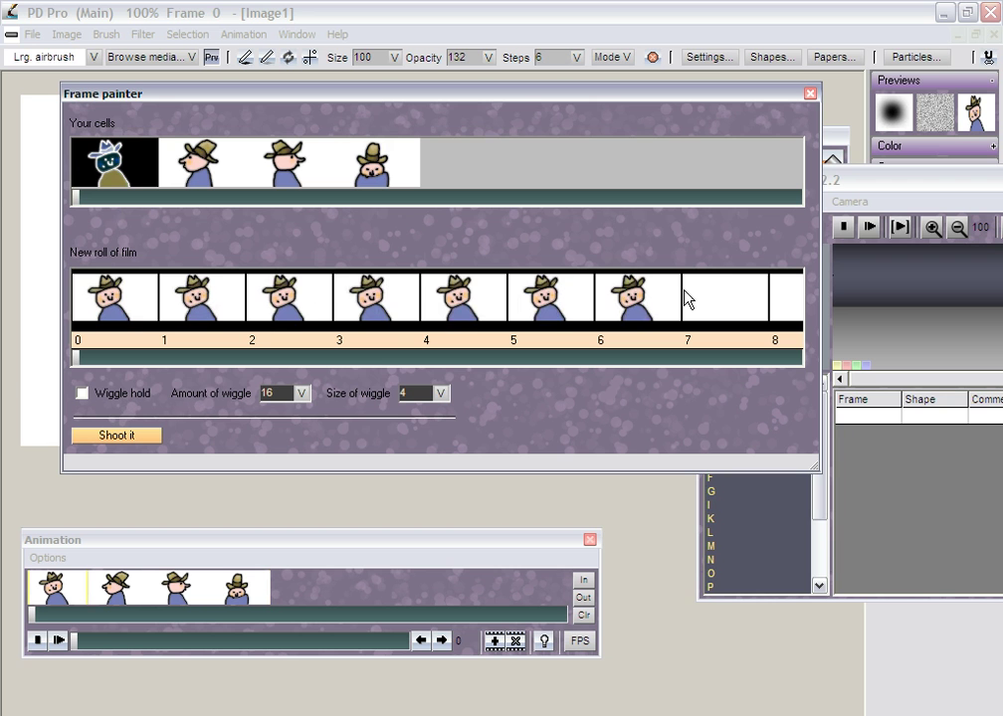
mouse_move(75, 355)
mouse_down()
mouse_move(147, 358)
mouse_move(385, 282)
mouse_move(430, 283)
mouse_up()
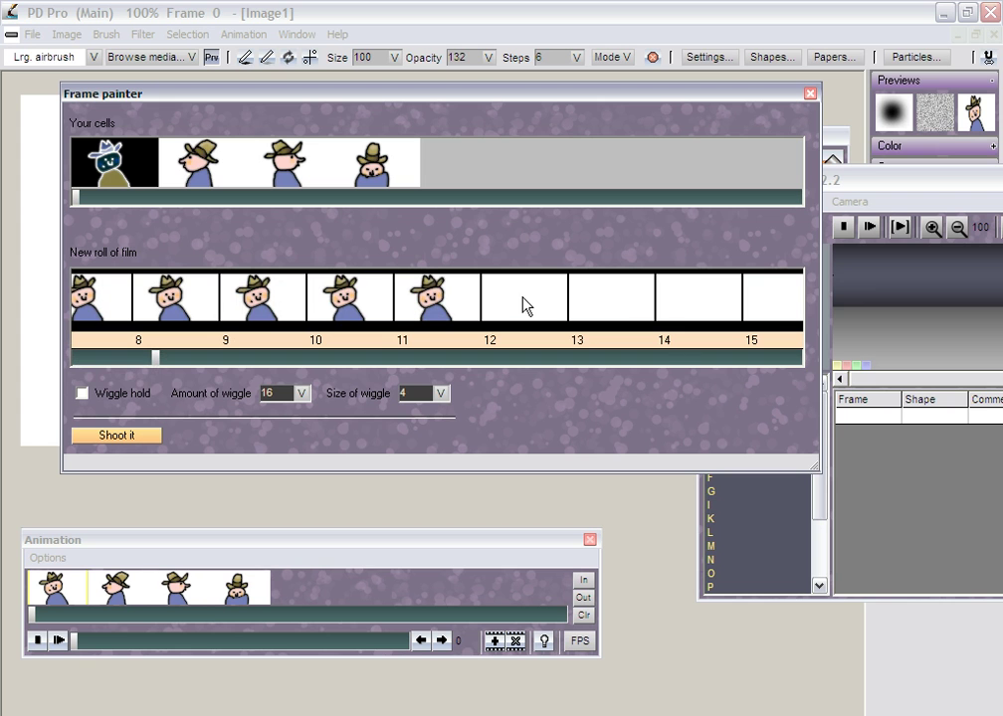
Fill film frames 12–26 with the side-view cowboy cell
click(202, 159)
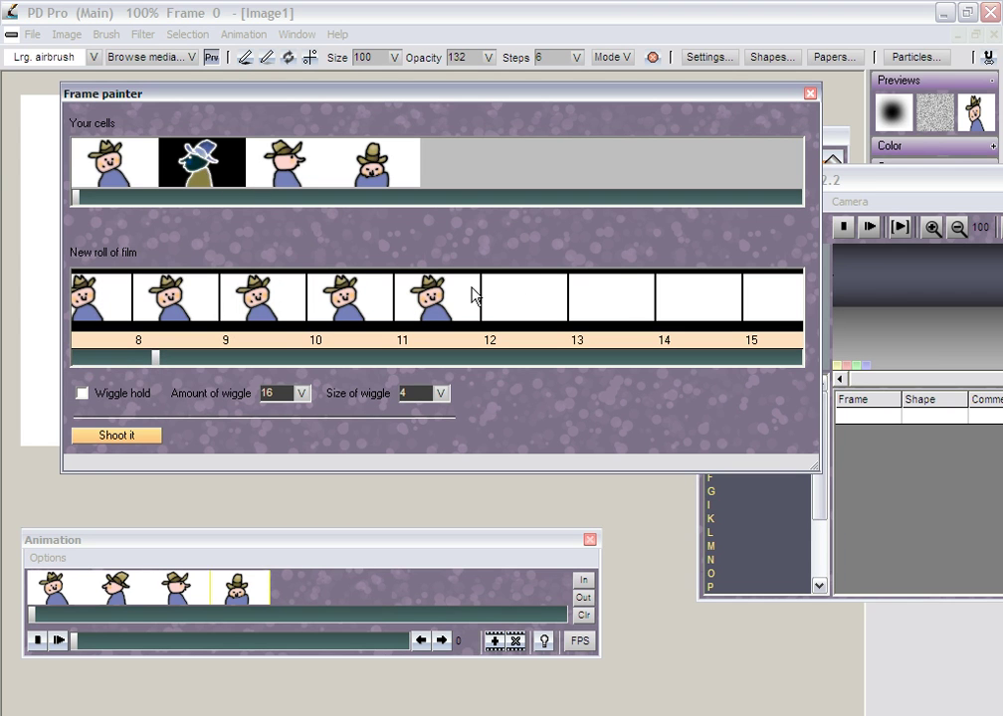
mouse_move(515, 311)
mouse_down()
mouse_move(609, 295)
mouse_move(773, 295)
mouse_up()
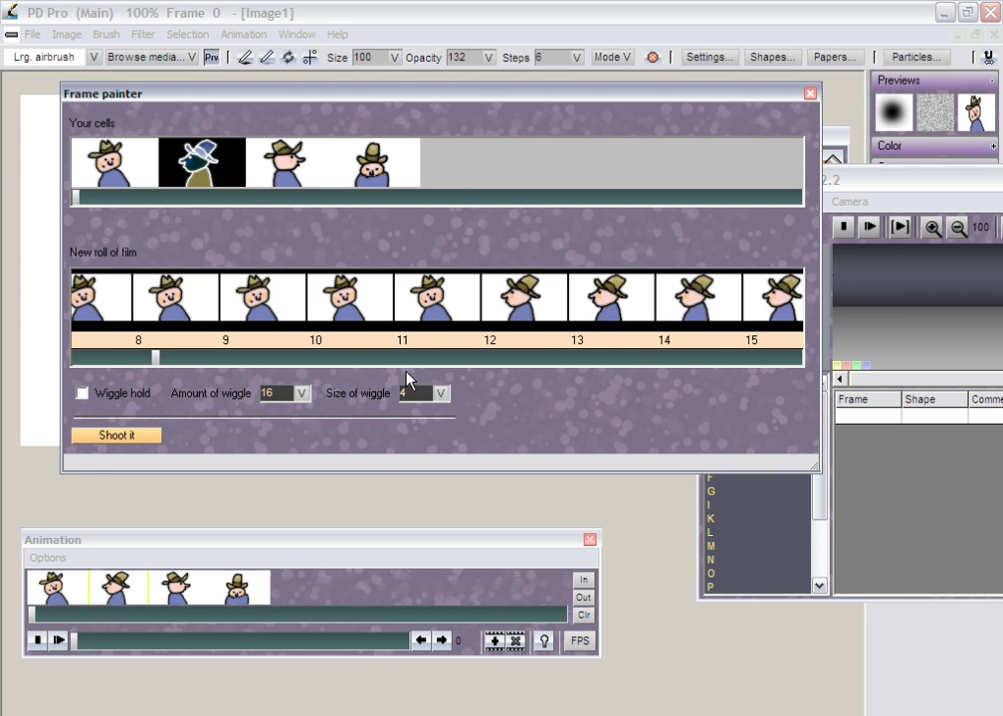
drag(155, 358, 235, 358)
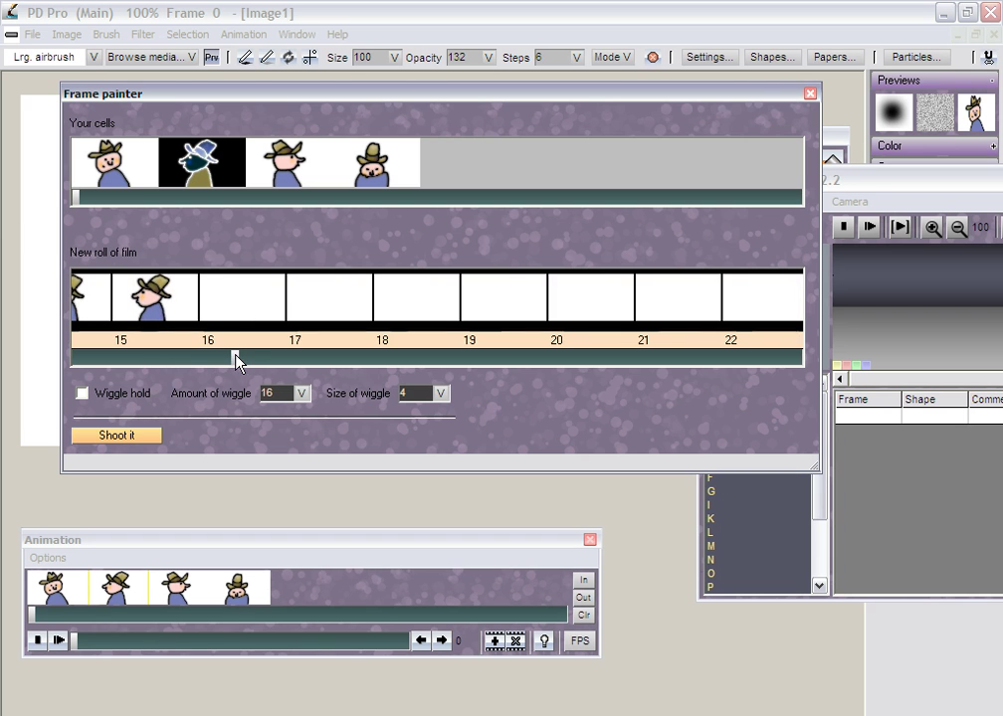
mouse_move(254, 305)
mouse_down()
mouse_move(615, 310)
mouse_move(783, 308)
mouse_up()
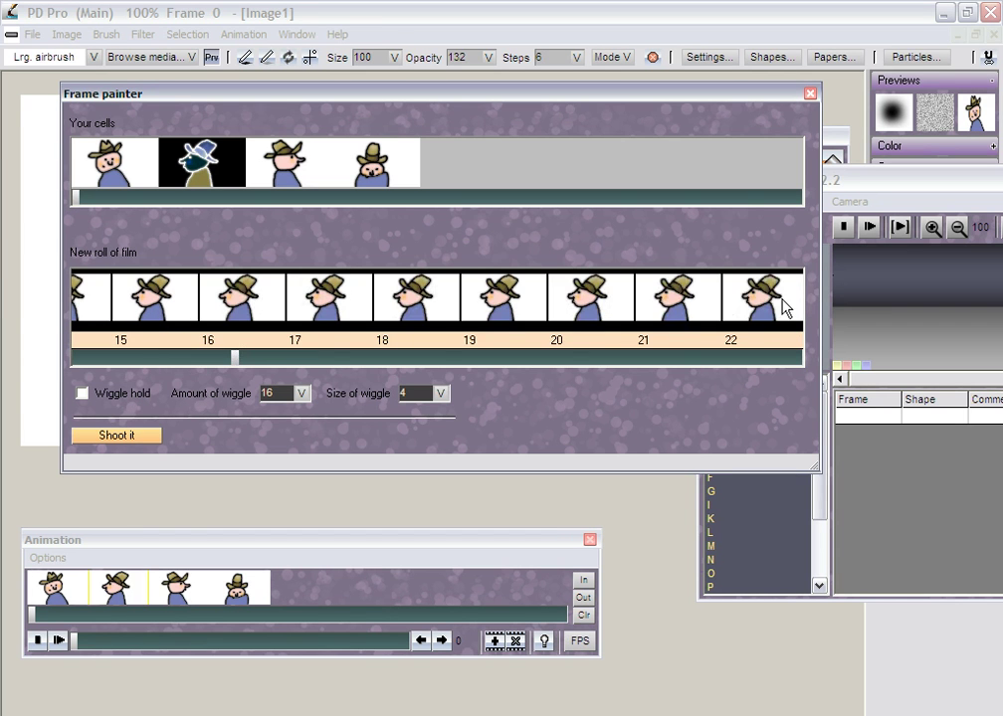
drag(235, 358, 298, 362)
mouse_move(378, 312)
mouse_down()
mouse_move(540, 298)
mouse_move(622, 303)
mouse_up()
Paint frames 27–33 with the first cowboy cell and frames 34–45 with the third
click(122, 159)
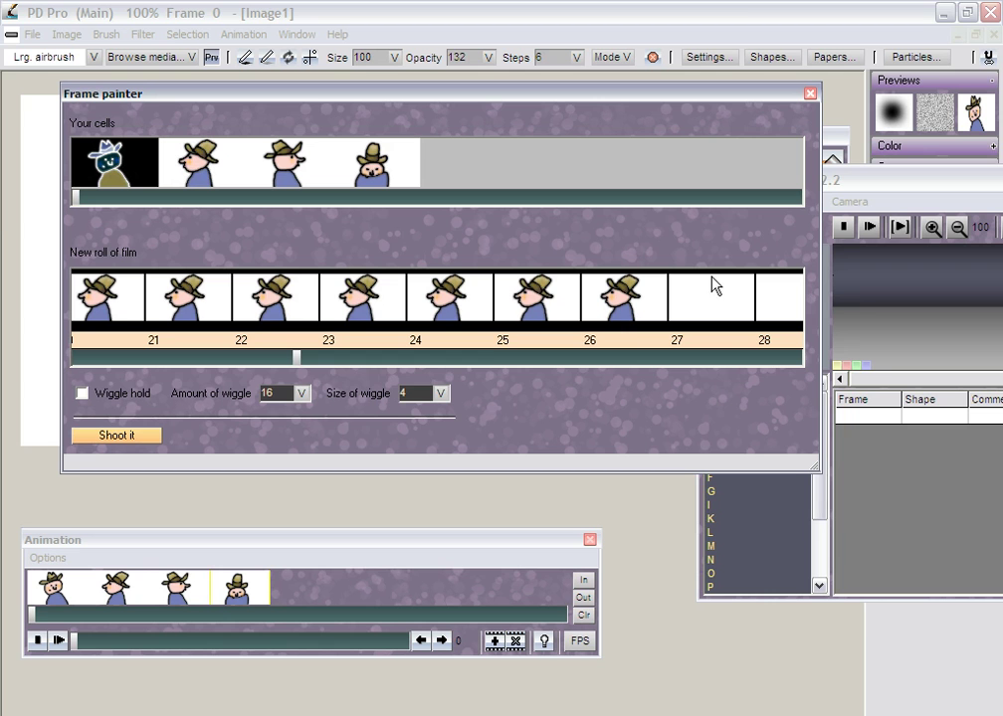
drag(303, 366, 365, 360)
drag(206, 301, 731, 299)
drag(363, 365, 421, 355)
click(291, 167)
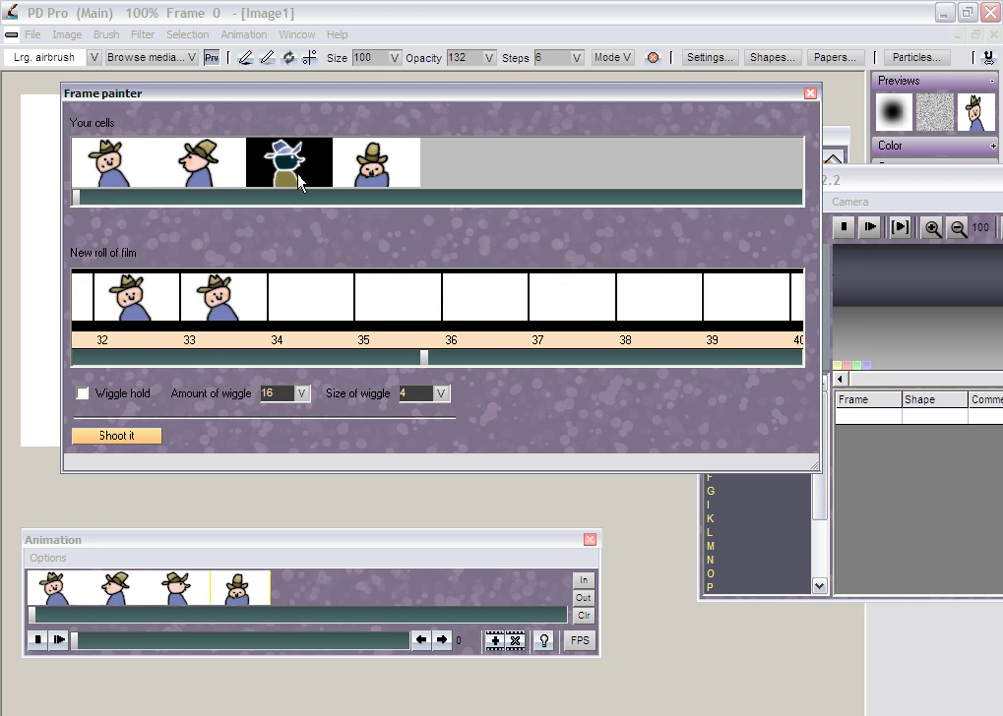
mouse_move(332, 308)
mouse_down()
mouse_move(543, 296)
mouse_move(654, 315)
mouse_up()
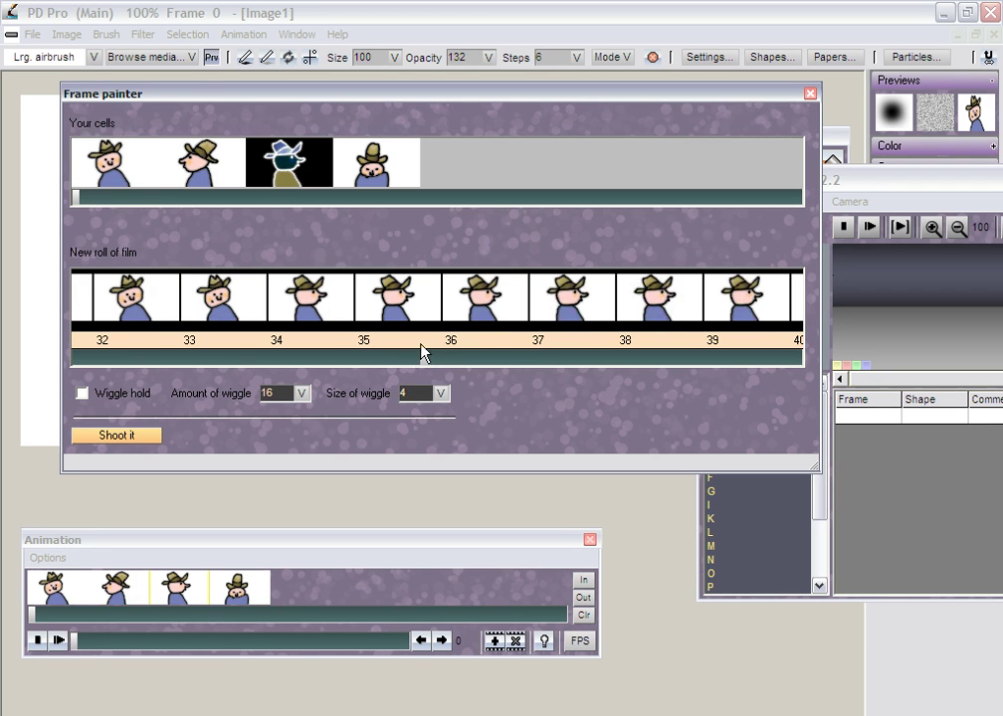
drag(422, 354, 506, 359)
mouse_move(212, 315)
mouse_down()
mouse_move(184, 304)
mouse_move(541, 310)
mouse_move(372, 295)
mouse_up()
Paint frames 52–58 with the hunched cowboy and the last frames 59–65 with the first cell
click(388, 179)
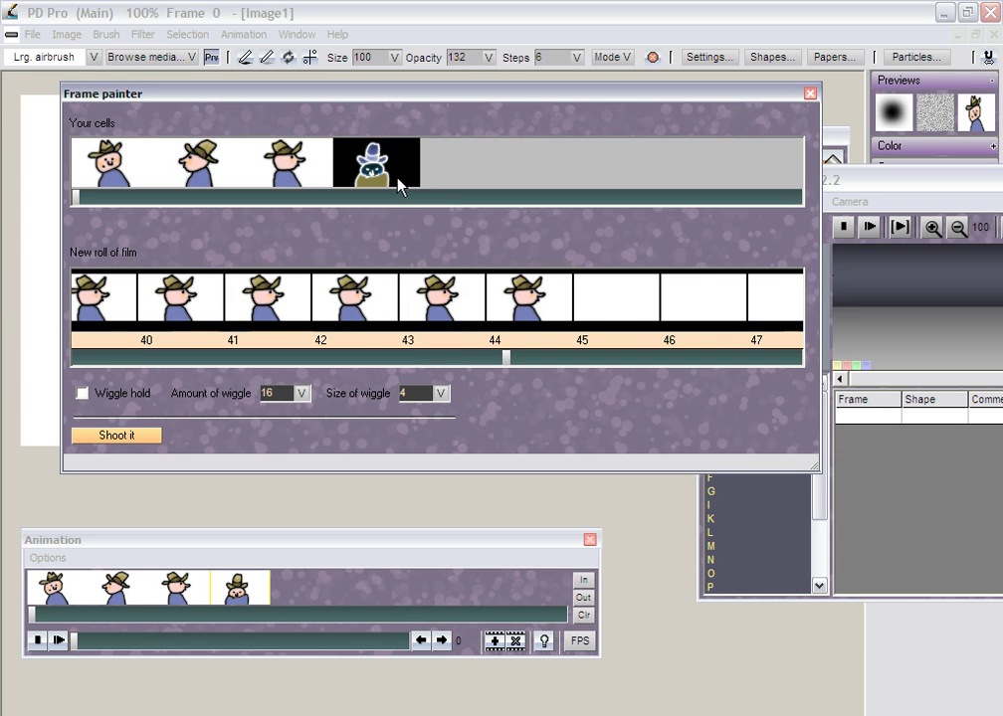
drag(507, 364, 557, 359)
drag(227, 312, 732, 312)
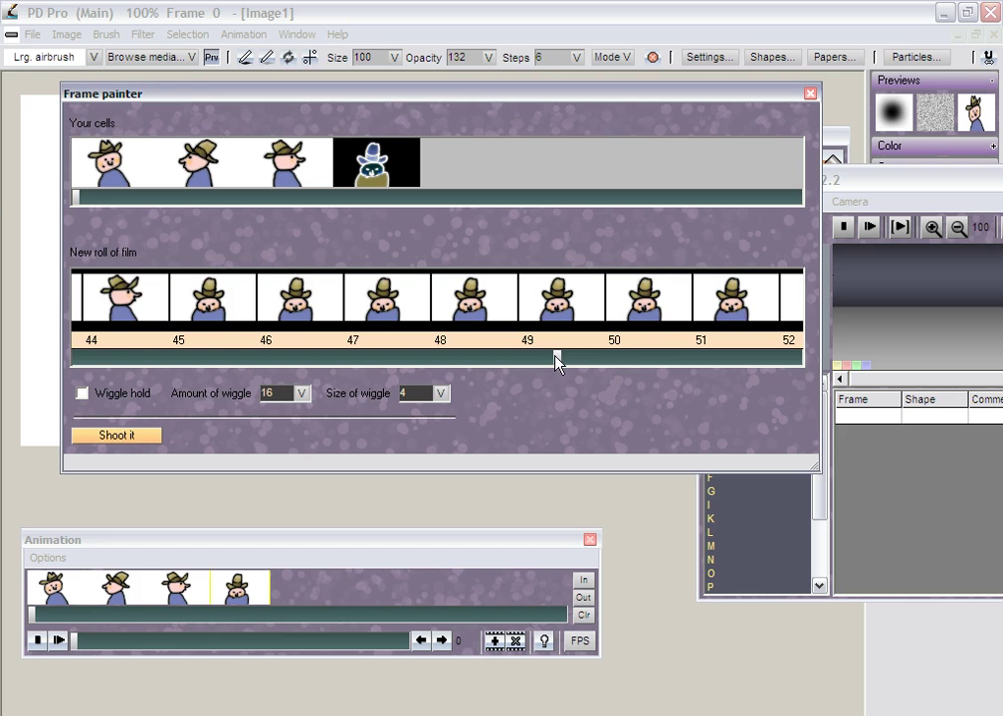
drag(557, 360, 640, 362)
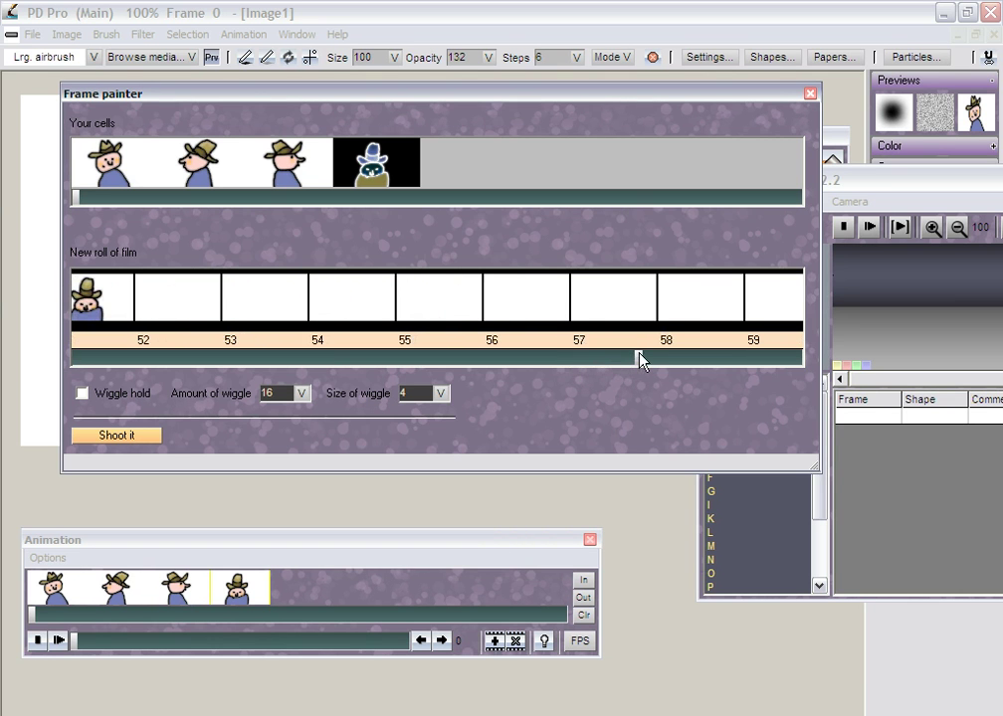
mouse_move(199, 311)
mouse_down()
mouse_move(557, 294)
mouse_move(717, 303)
mouse_up()
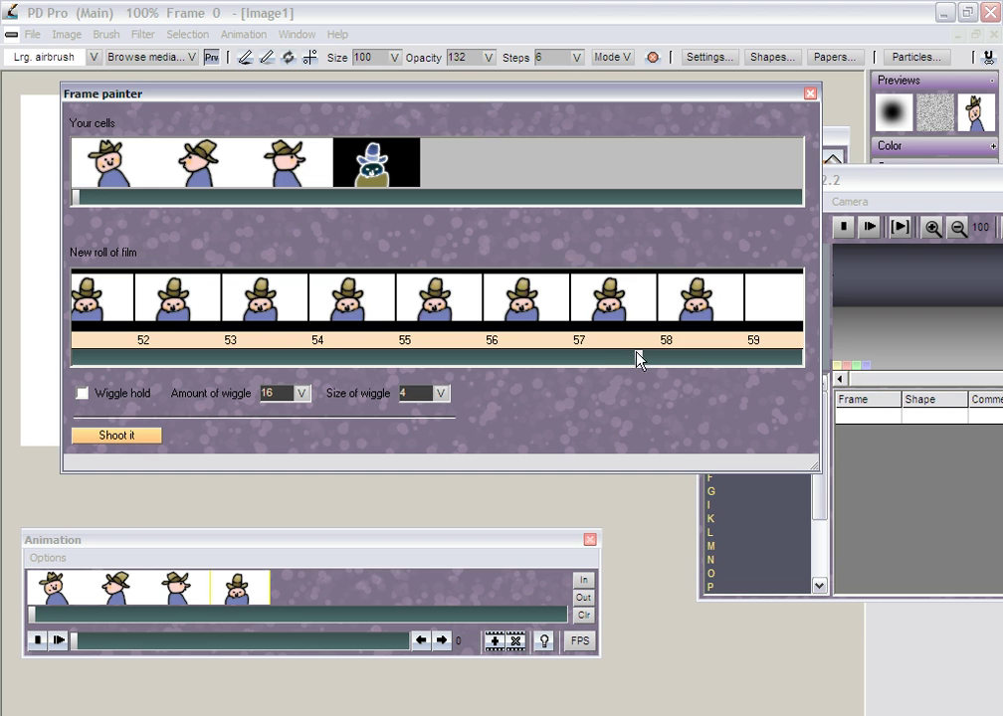
drag(638, 358, 709, 358)
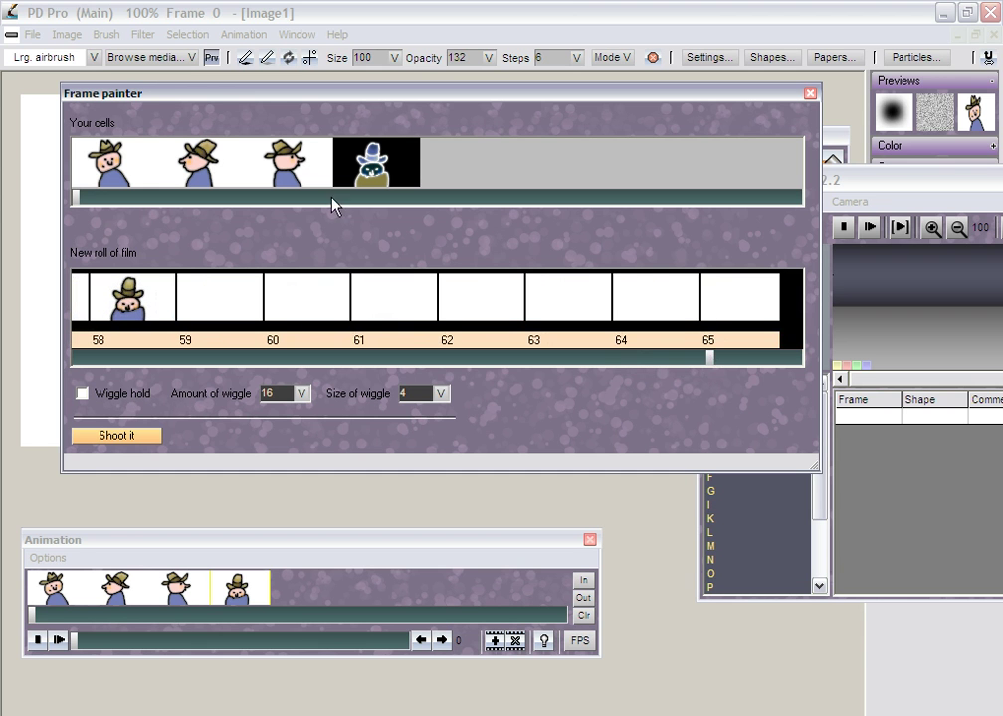
click(127, 172)
mouse_move(222, 303)
mouse_down()
mouse_move(710, 312)
mouse_move(754, 353)
mouse_move(61, 312)
mouse_up()
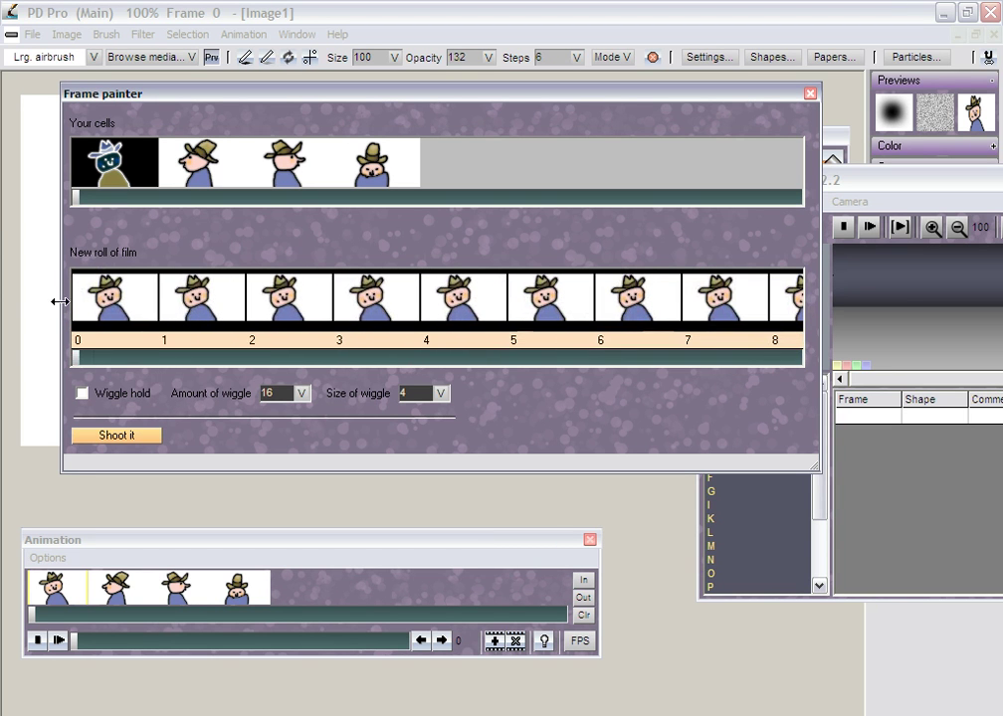
Enable Wiggle hold with amount 28 and size 14, and shoot the film roll
click(83, 393)
click(304, 394)
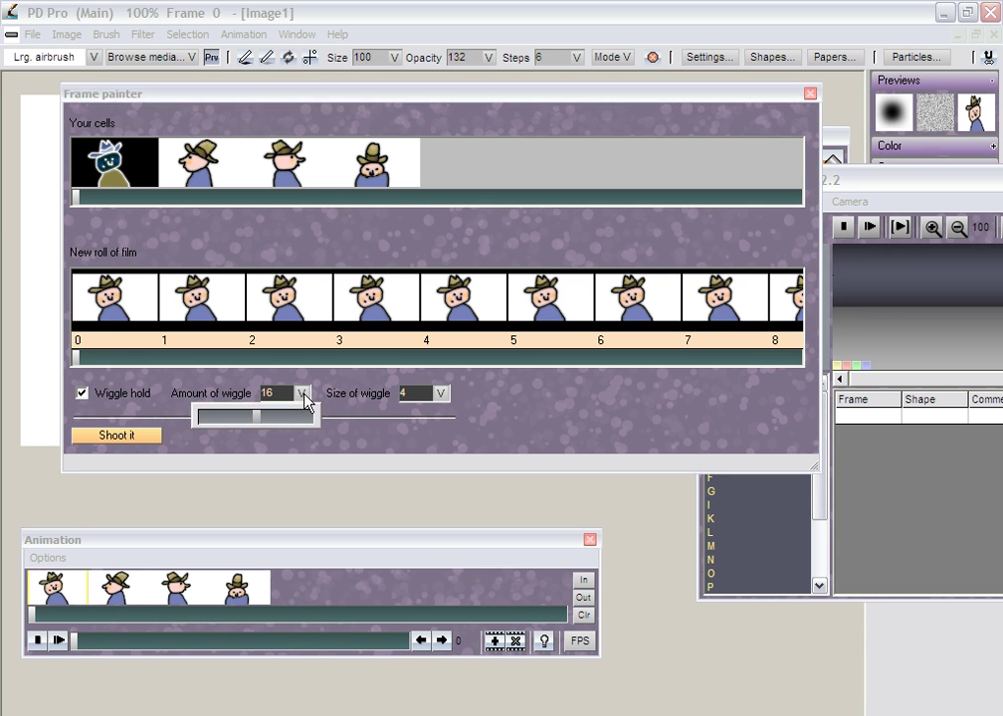
drag(306, 424, 303, 418)
click(440, 394)
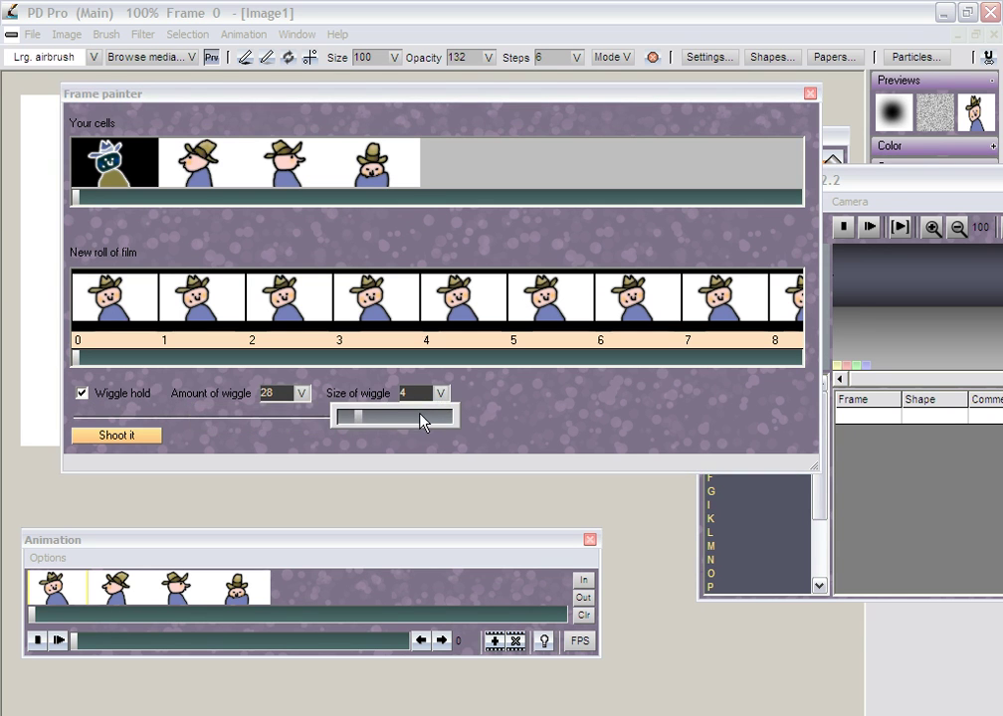
click(416, 416)
click(137, 435)
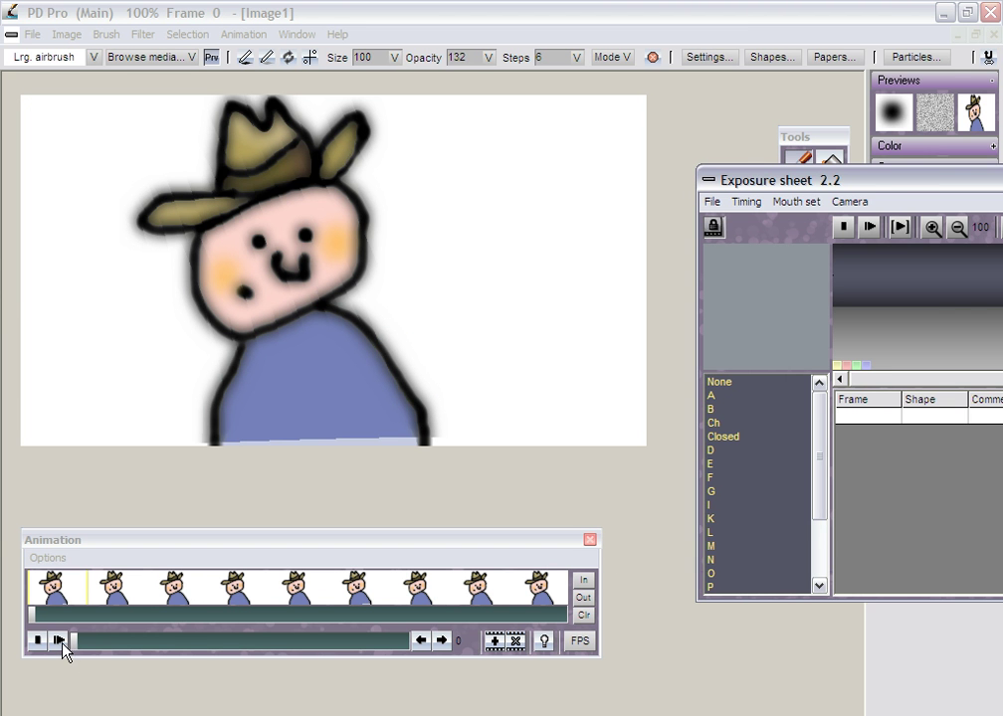
click(60, 641)
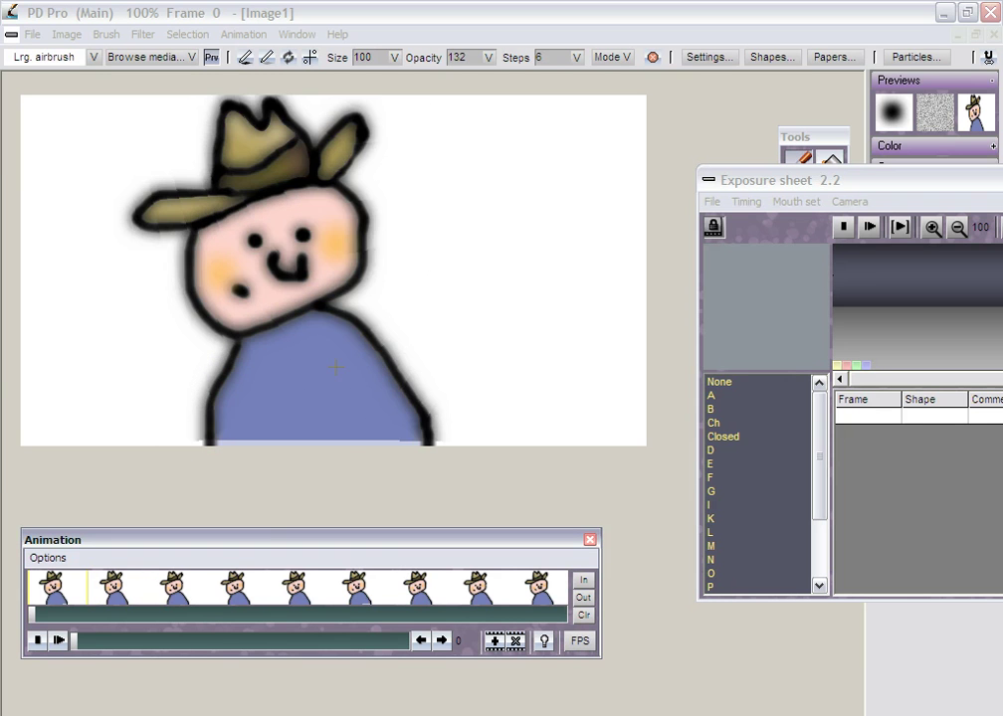
click(42, 644)
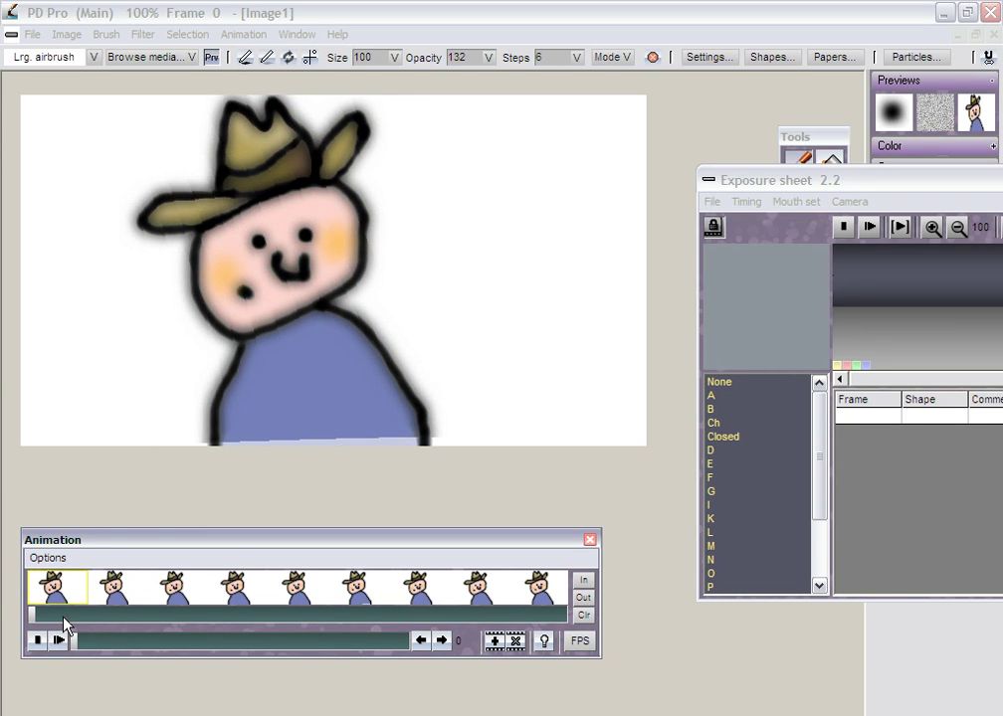
drag(63, 617, 31, 615)
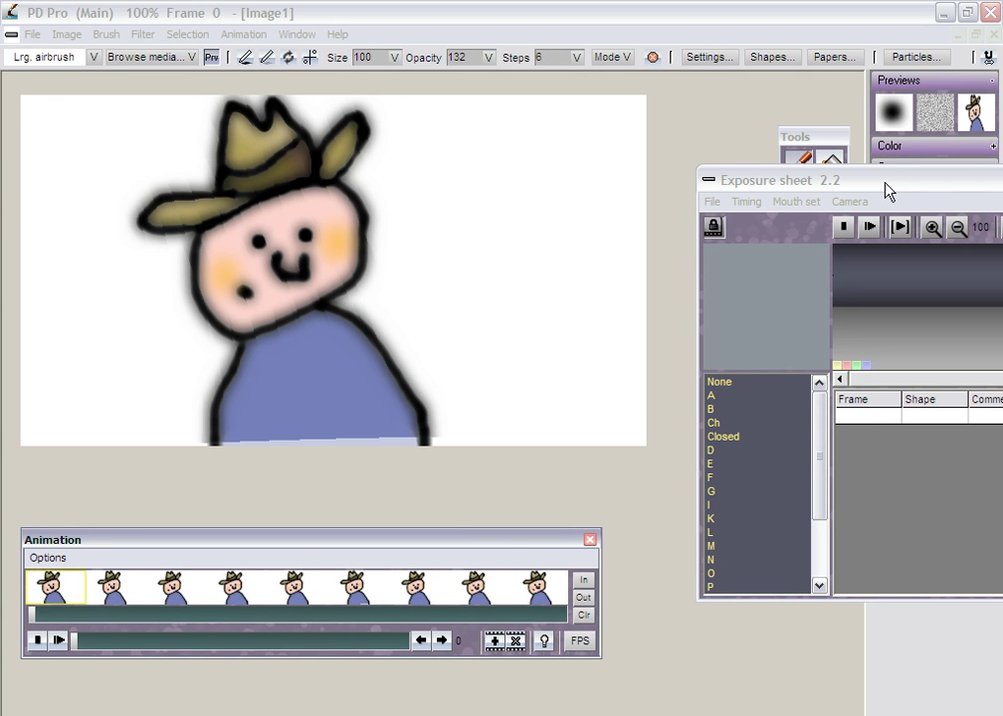
Move the Exposure sheet off the Animation panel and start the cowboy animation playing
mouse_move(884, 186)
mouse_down()
mouse_move(680, 246)
mouse_move(718, 290)
mouse_up()
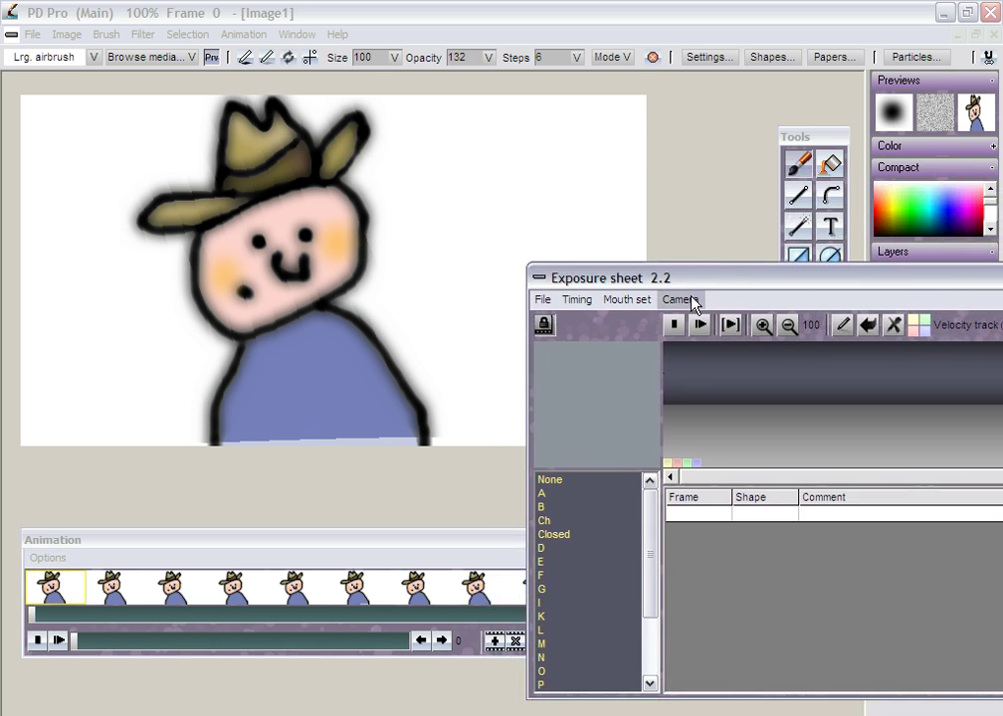
click(692, 300)
click(697, 281)
drag(567, 286, 782, 275)
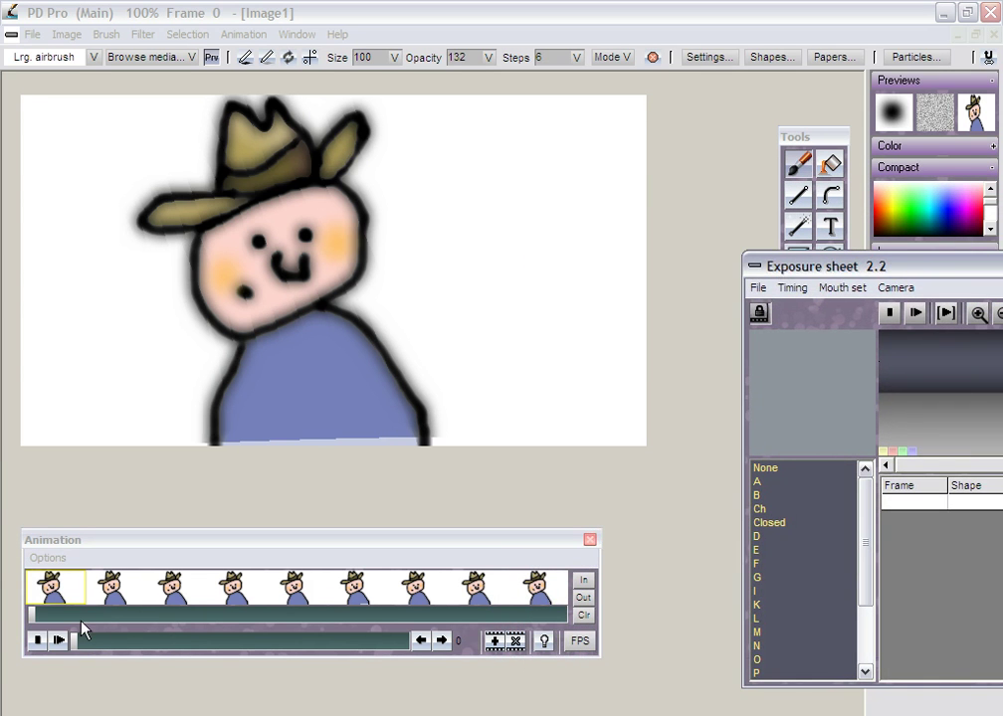
click(59, 641)
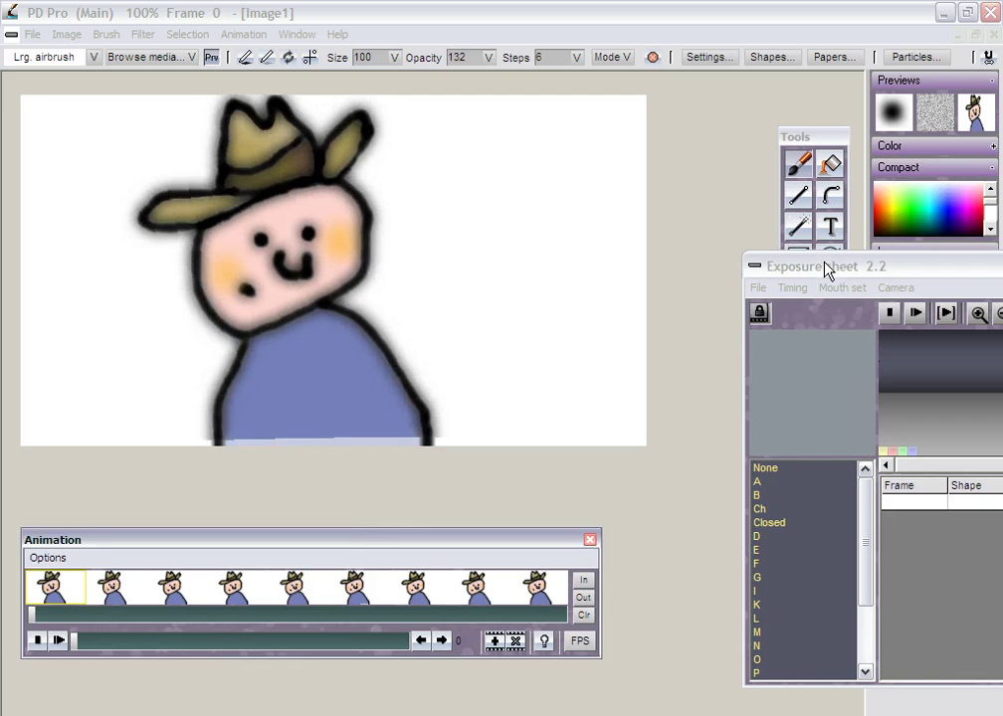
Drag the Exposure sheet left and up over the canvas
click(826, 269)
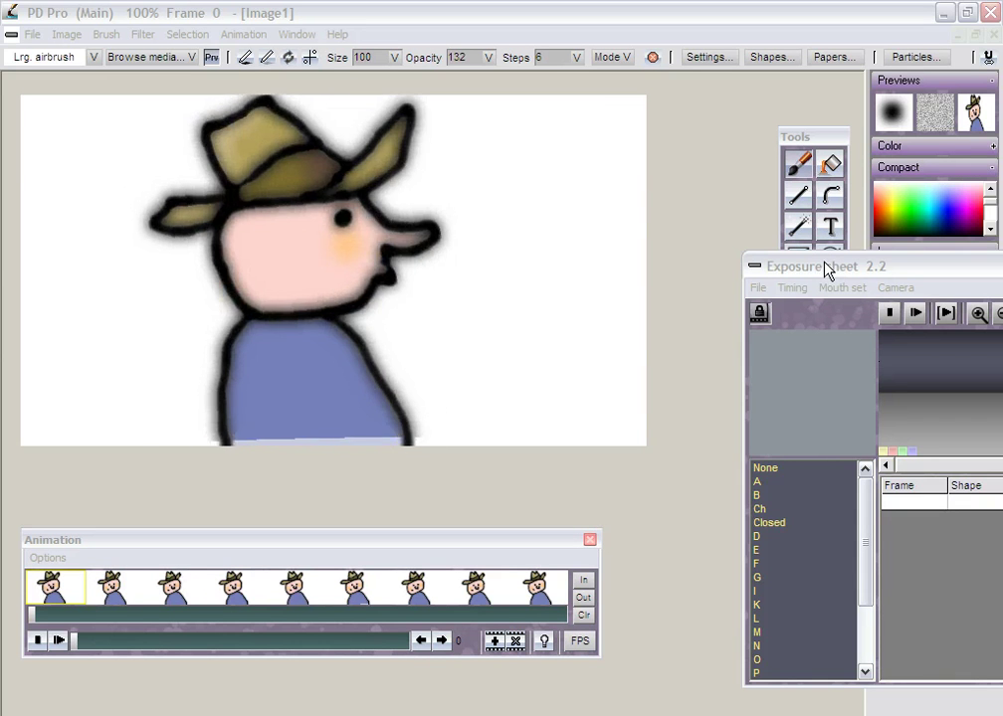
drag(825, 267, 678, 248)
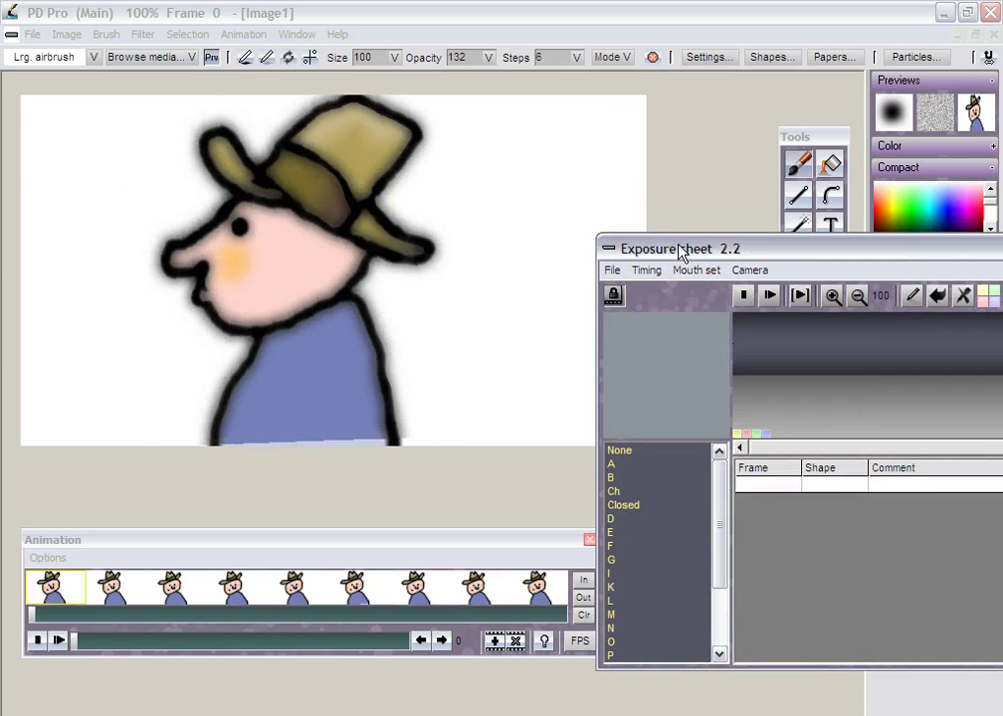
click(713, 255)
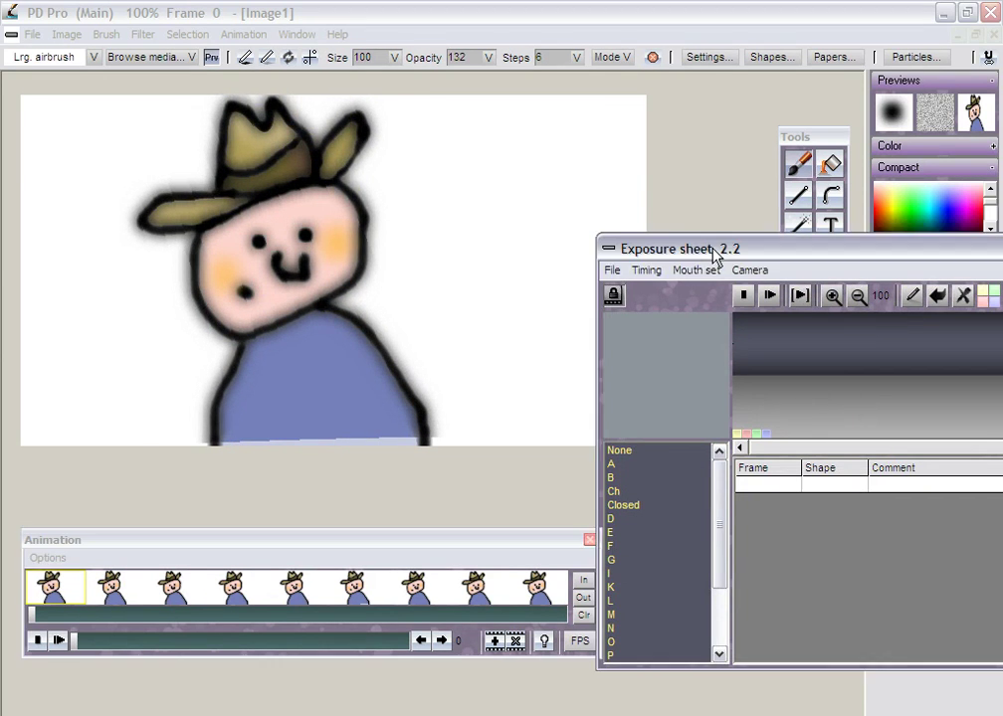
drag(712, 254, 663, 173)
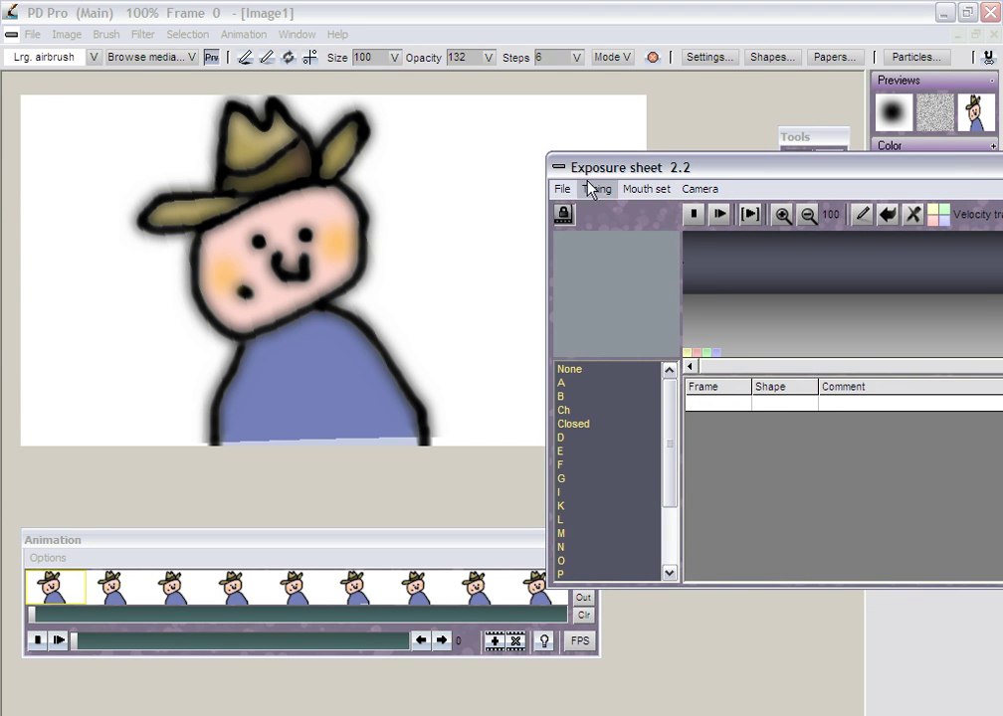
drag(668, 167, 514, 151)
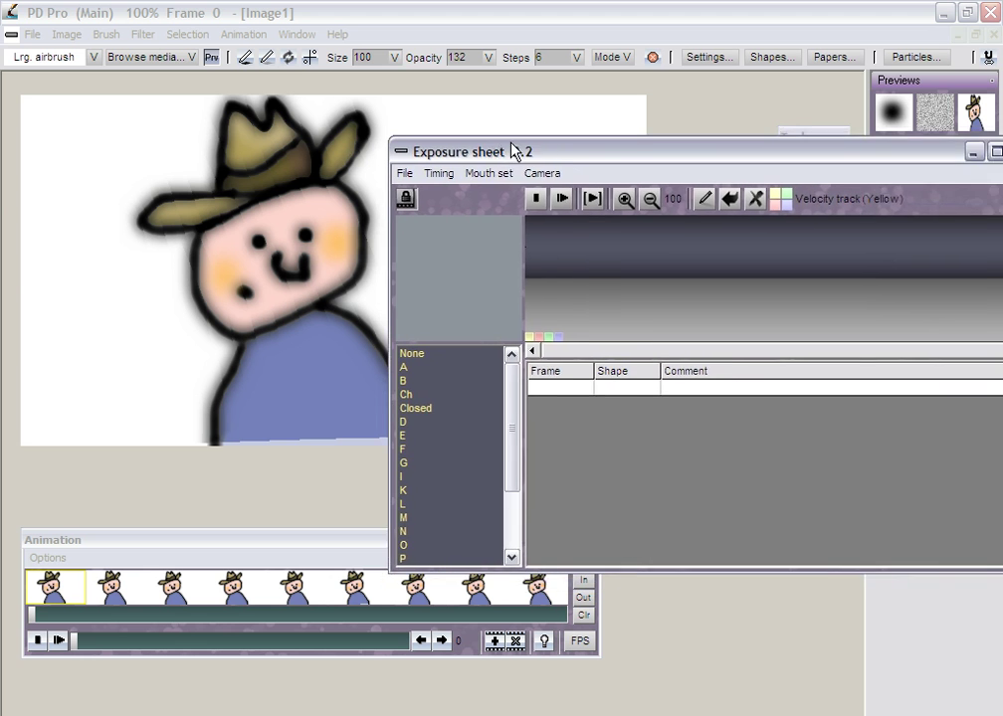
click(443, 167)
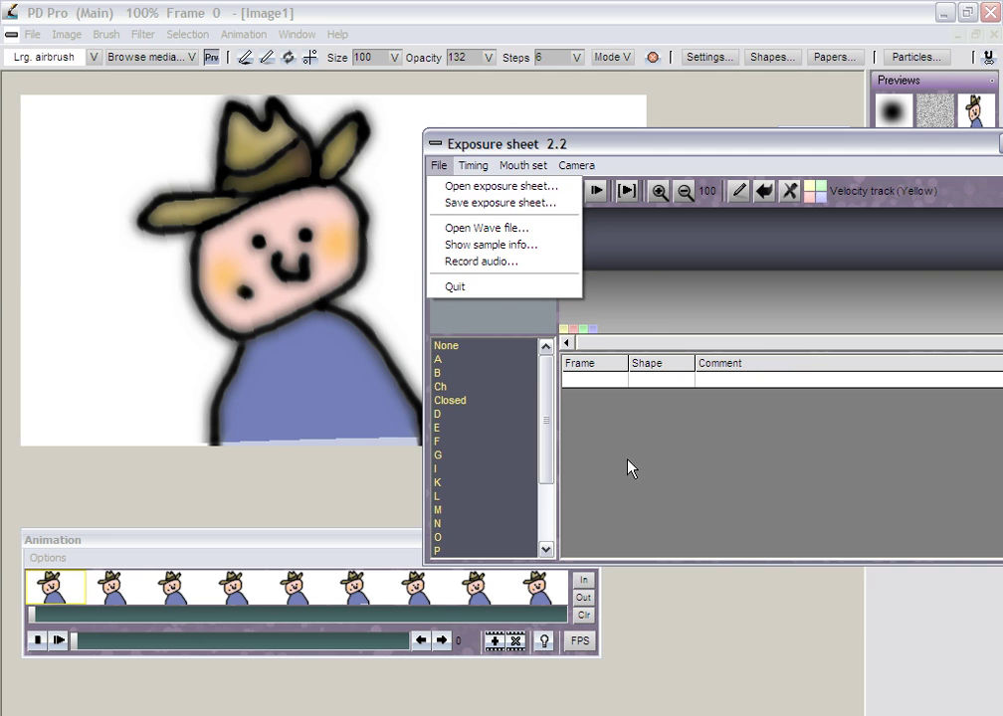
click(629, 247)
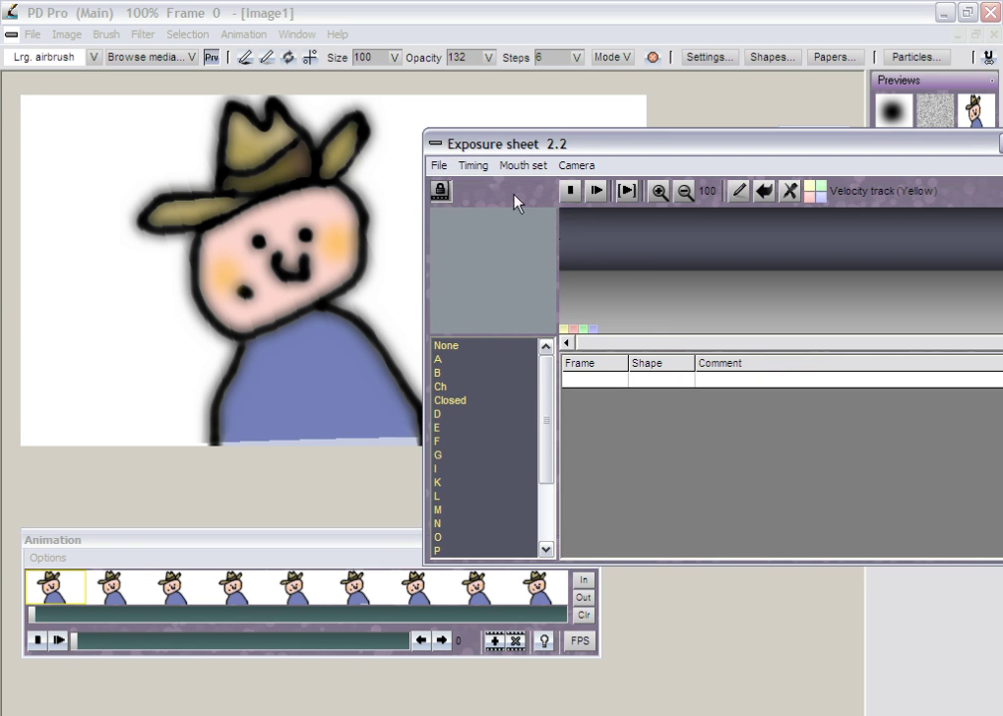
click(522, 165)
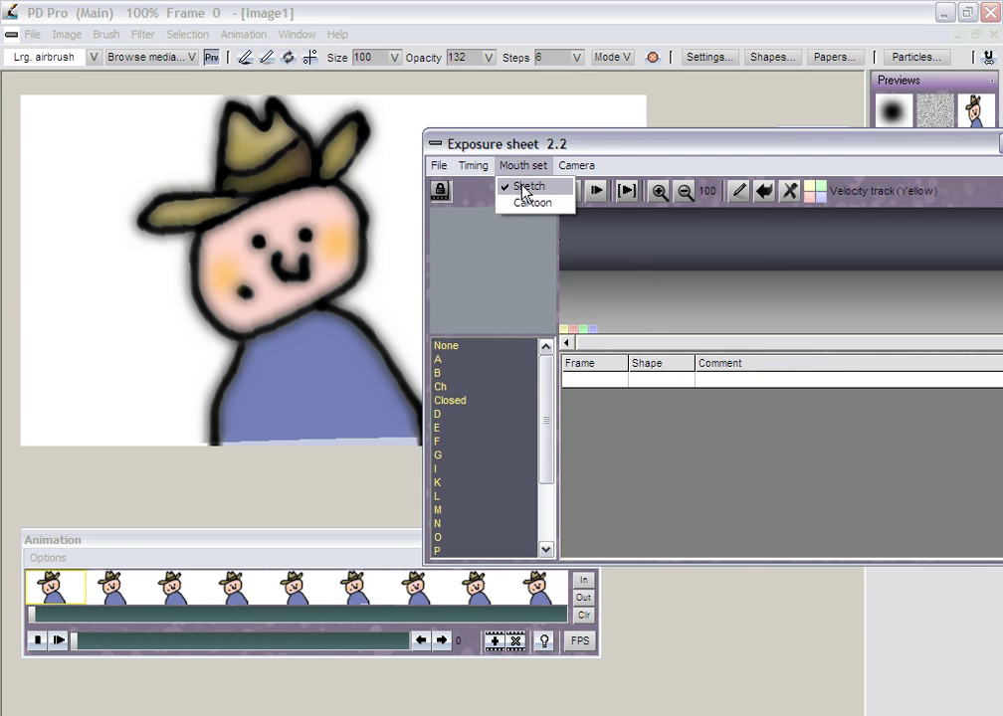
click(672, 296)
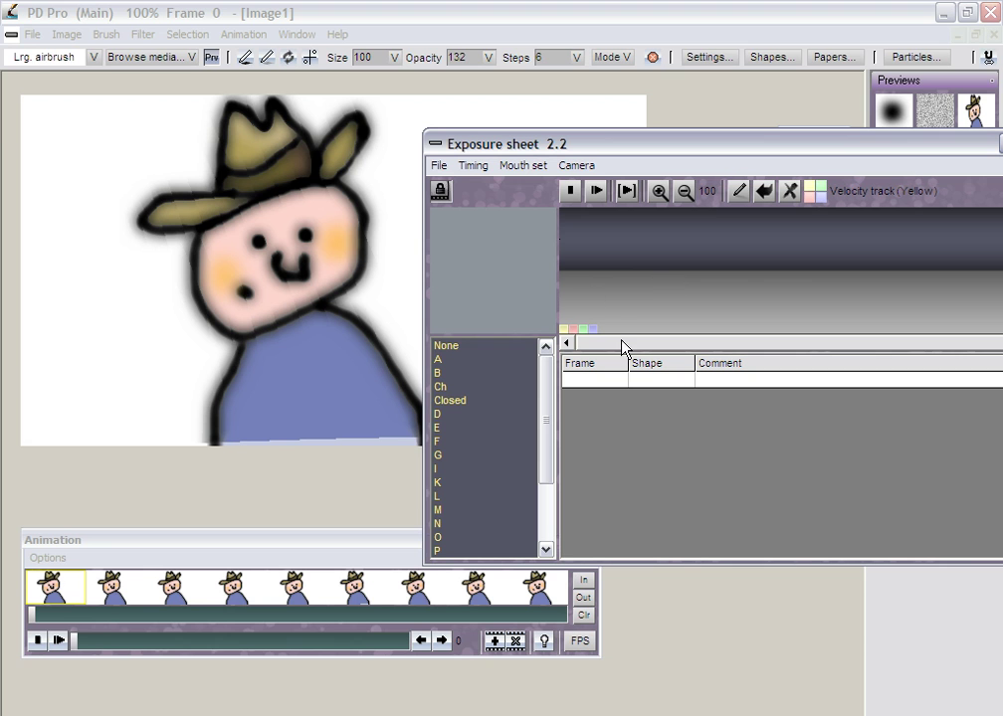